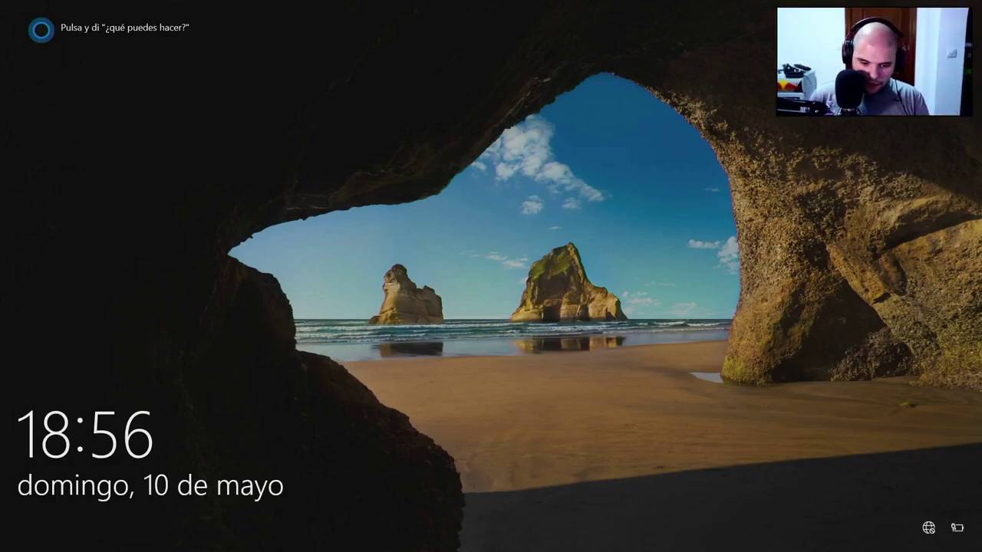
Sign in to Windows with the account PIN and open the computer's system properties
key("space")
type("••••••")
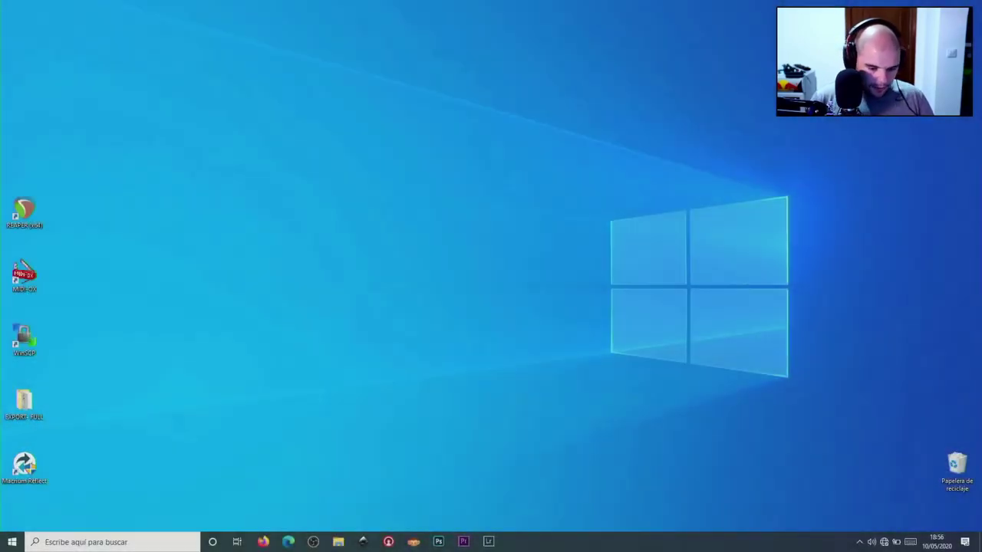
key("super")
type("mi pc")
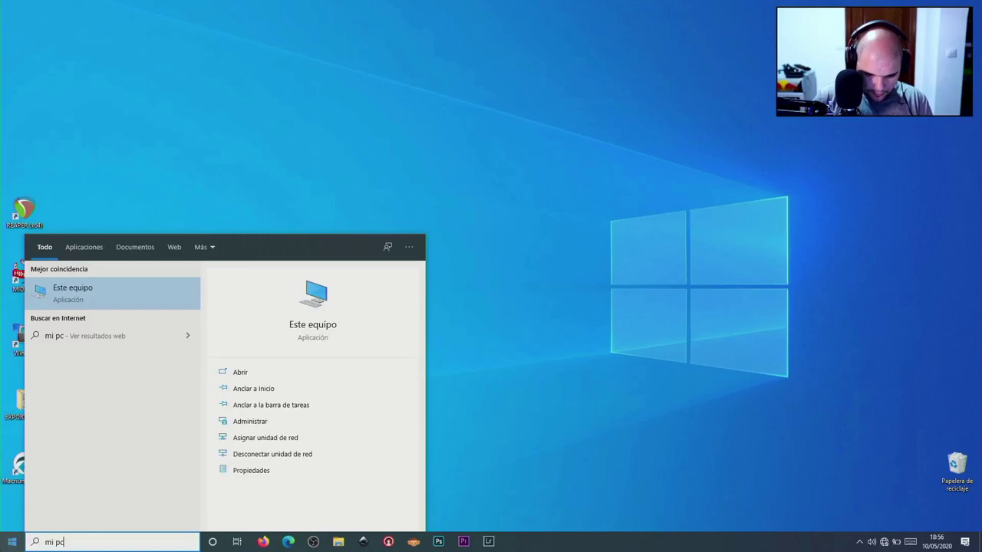
left_click(253, 470)
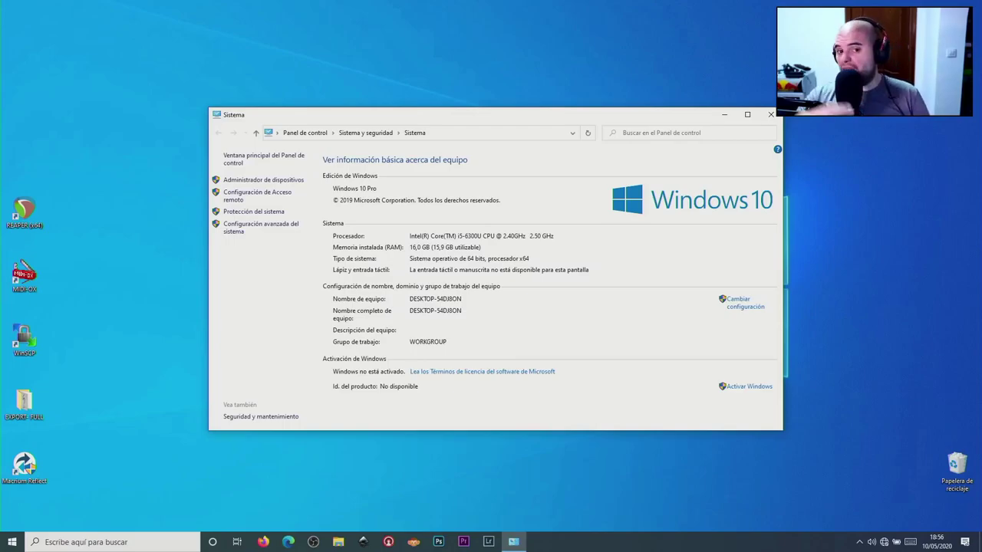
Restart the computer from Windows, then restart it again from the sign-in screen
left_click(12, 542)
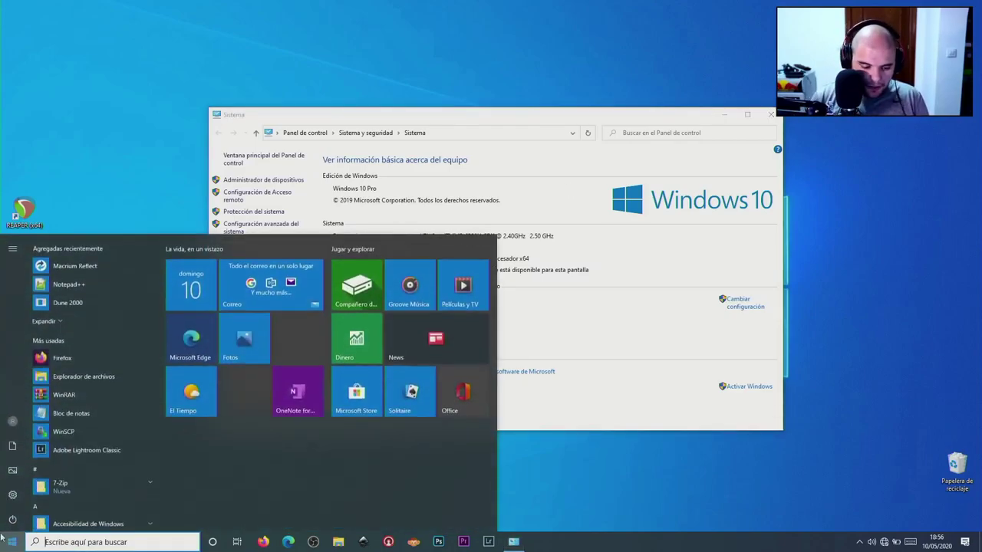
left_click(10, 519)
left_click(89, 484)
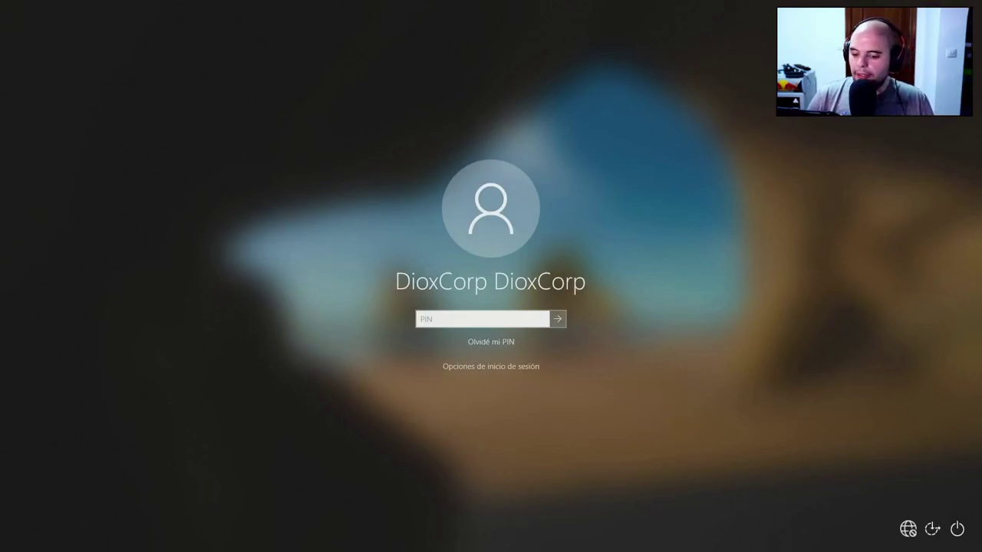
left_click(957, 529)
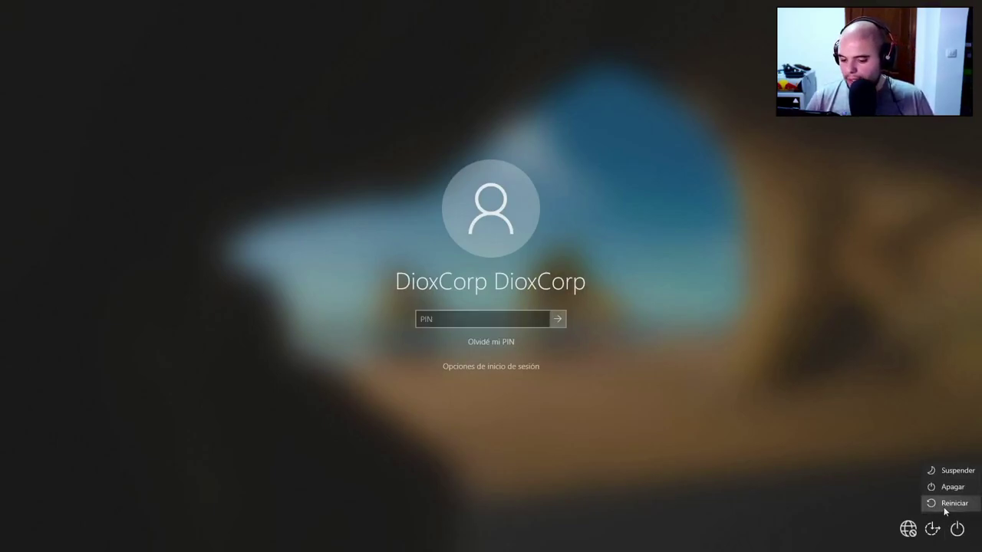
left_click(945, 503)
left_click(928, 500)
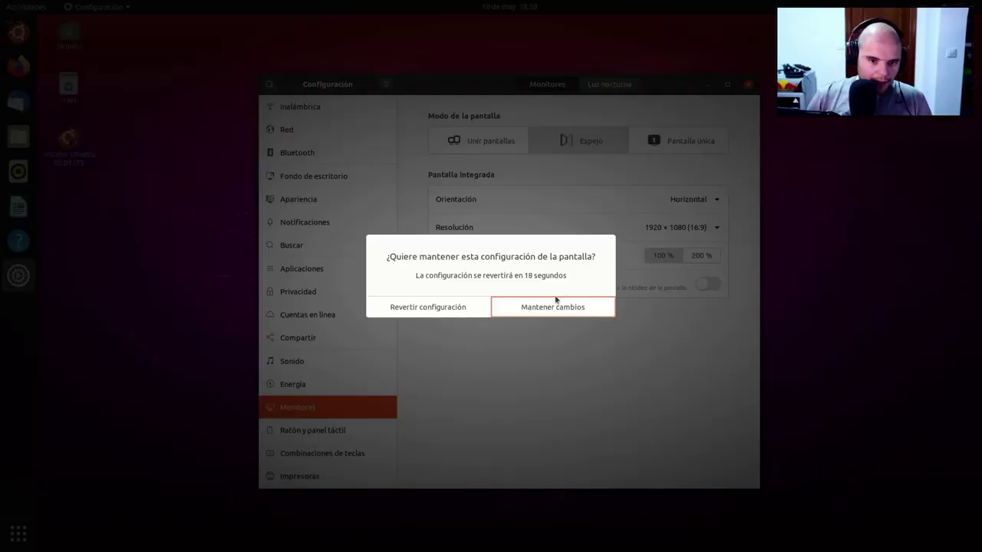
Keep the mirrored display configuration at 1920 × 1080 and close the settings window
left_click(540, 316)
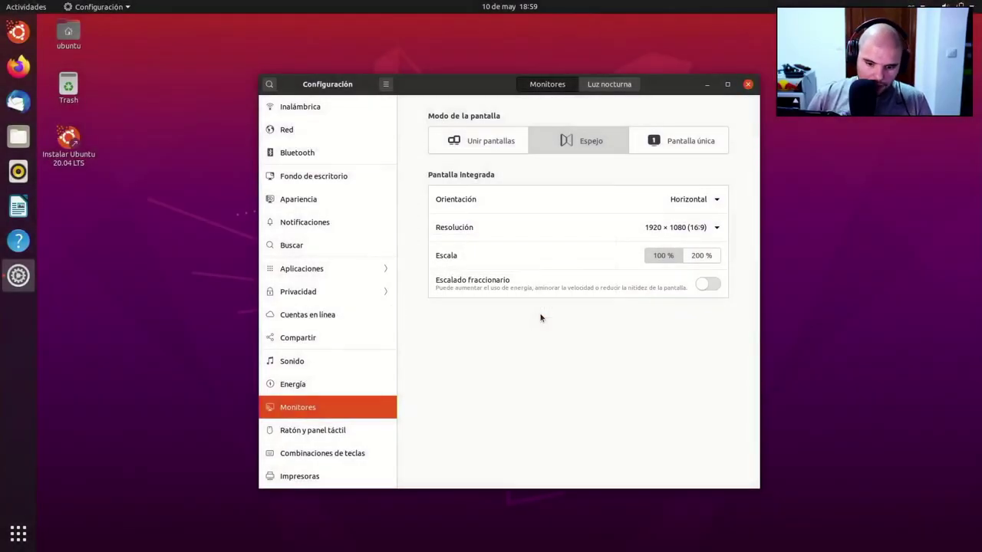
left_click(747, 83)
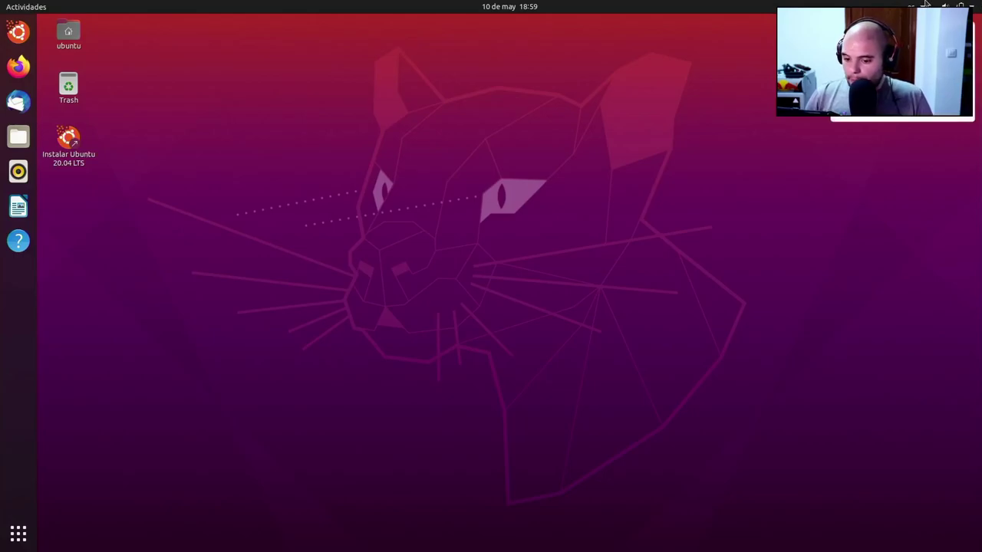
Open Ubuntu's power settings and raise the screen brightness slightly
left_click(959, 6)
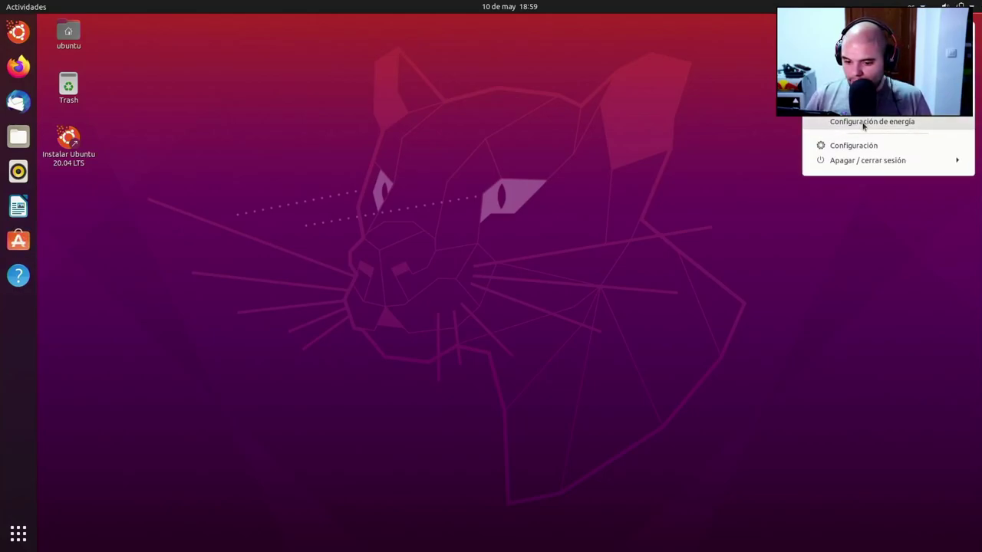
left_click(864, 122)
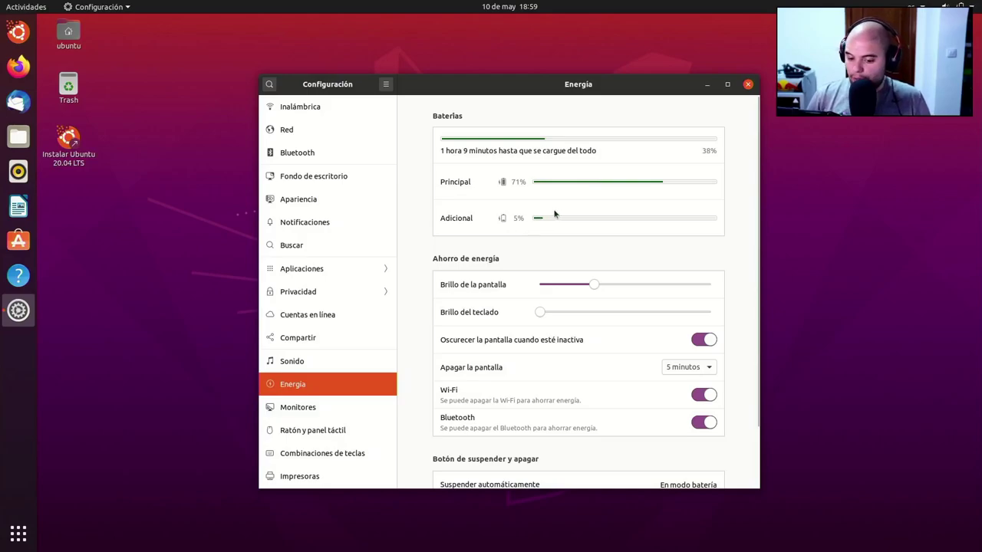
left_click_drag(592, 285, 611, 295)
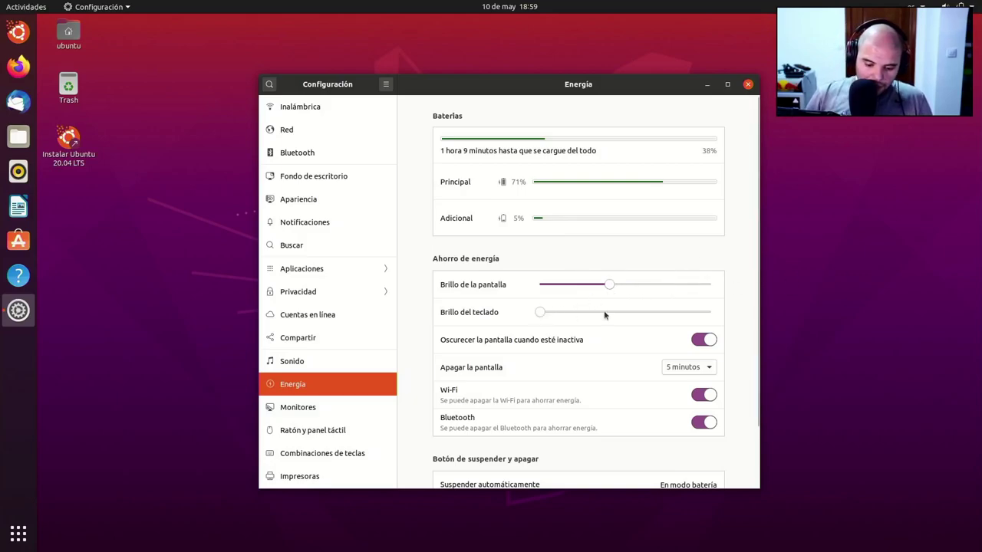
Raise the keyboard backlight brightness to its maximum
left_click_drag(664, 311, 725, 336)
left_click(624, 314)
left_click_drag(612, 320, 573, 308)
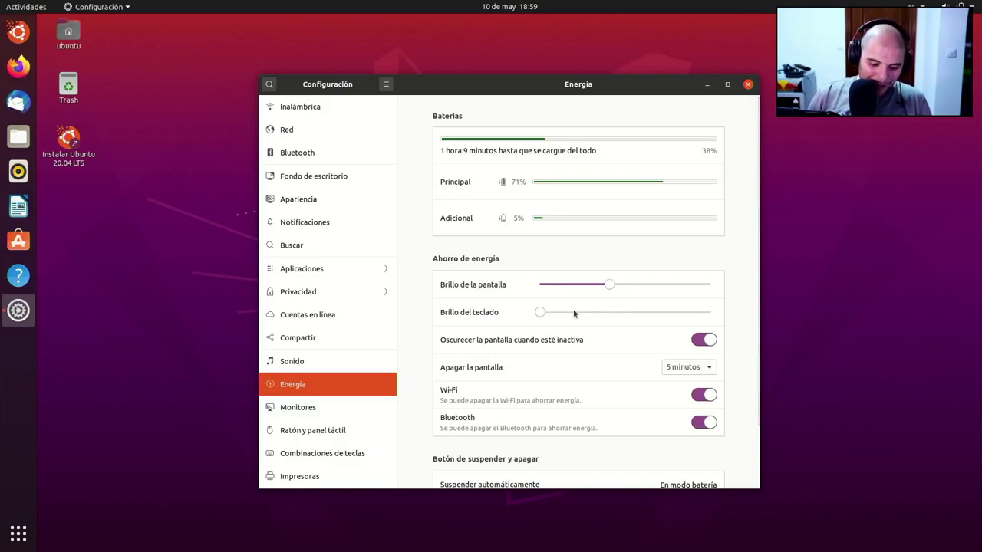
key("XF86KbdBrightnessUp")
key("XF86KbdBrightnessUp")
key("XF86KbdBrightnessUp")
key("XF86KbdBrightnessUp")
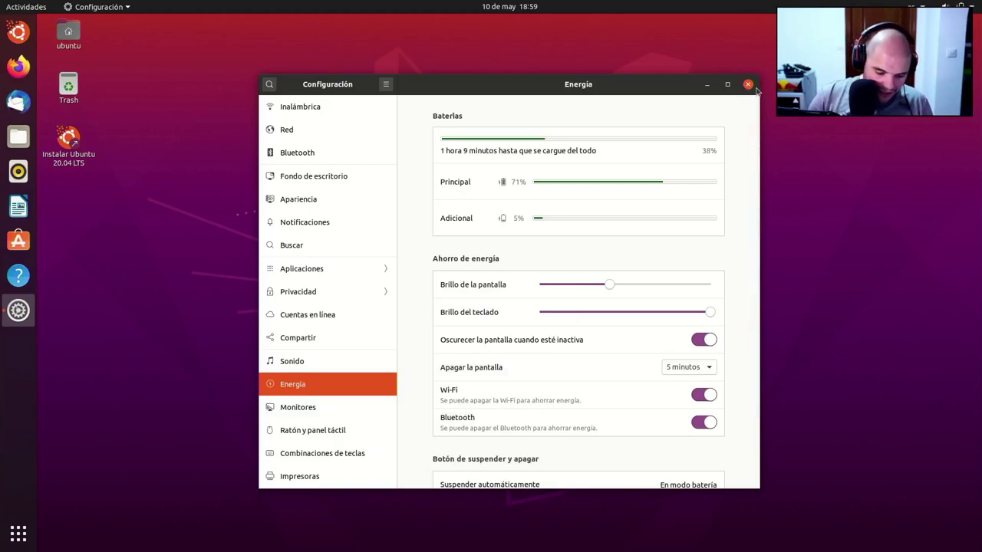
Test the laptop's audio controls by toggling speaker mute, raising and lowering the volume, and toggling the microphone mute twice
key("XF86AudioMute")
key("XF86AudioRaiseVolume")
key("XF86AudioRaiseVolume")
key("XF86AudioRaiseVolume")
key("XF86AudioRaiseVolume")
key("XF86AudioRaiseVolume")
key("XF86AudioRaiseVolume")
key("XF86AudioLowerVolume")
key("XF86AudioLowerVolume")
key("XF86AudioLowerVolume")
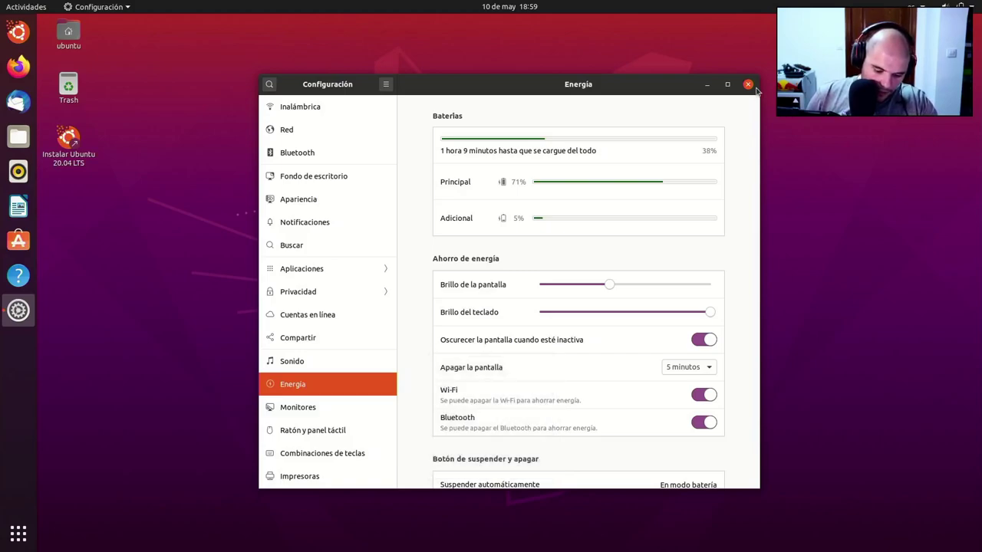
key("XF86AudioMicMute")
key("XF86AudioMicMute")
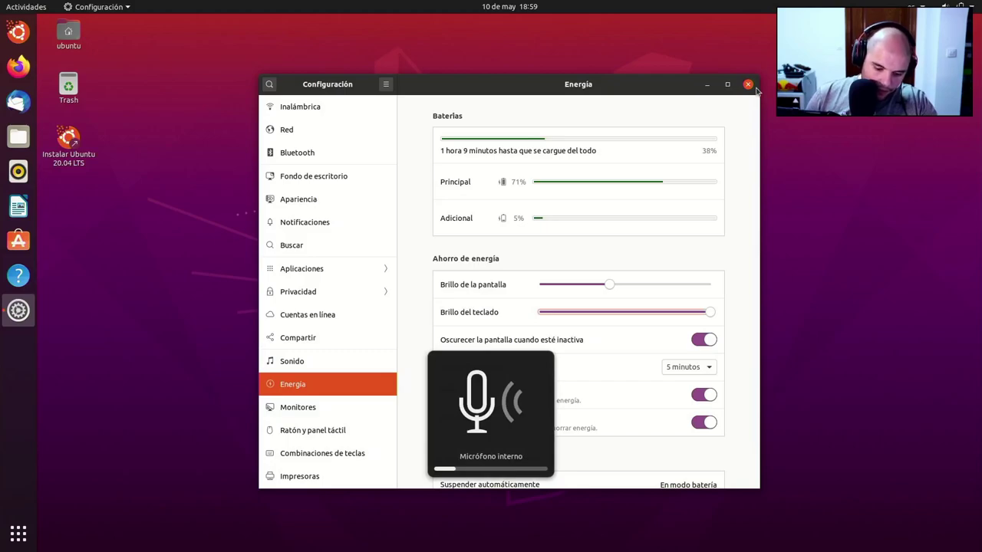
Test lowering the screen brightness three levels and raising it back, and switch airplane mode on and off
key("XF86MonBrightnessDown")
key("XF86MonBrightnessDown")
key("XF86MonBrightnessDown")
key("XF86MonBrightnessUp")
key("XF86MonBrightnessUp")
key("XF86MonBrightnessUp")
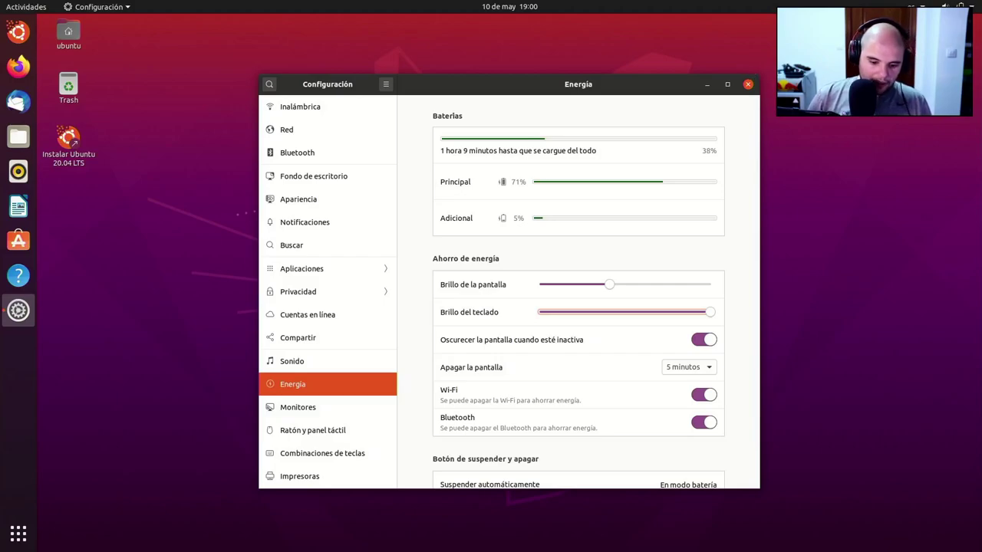
key("XF86RFKill")
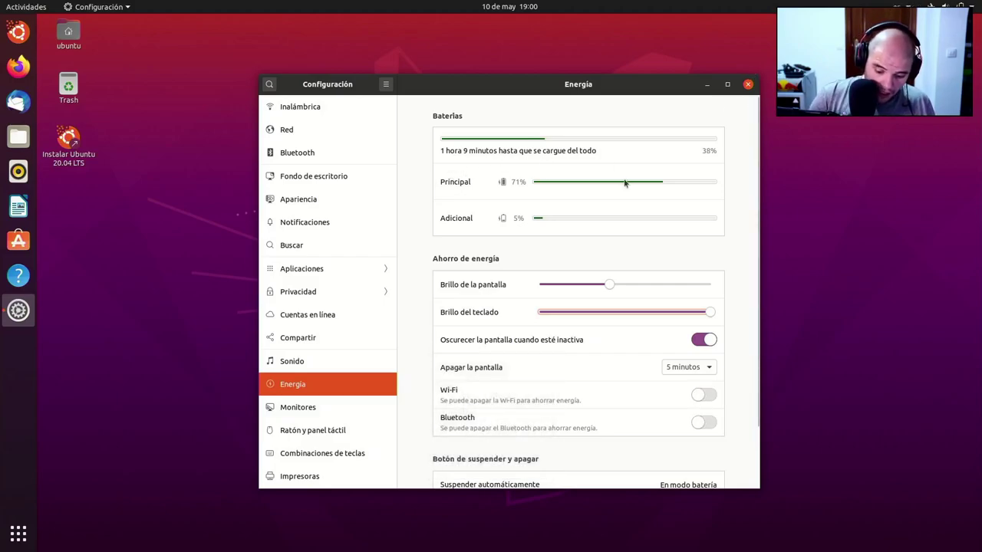
key("XF86RFKill")
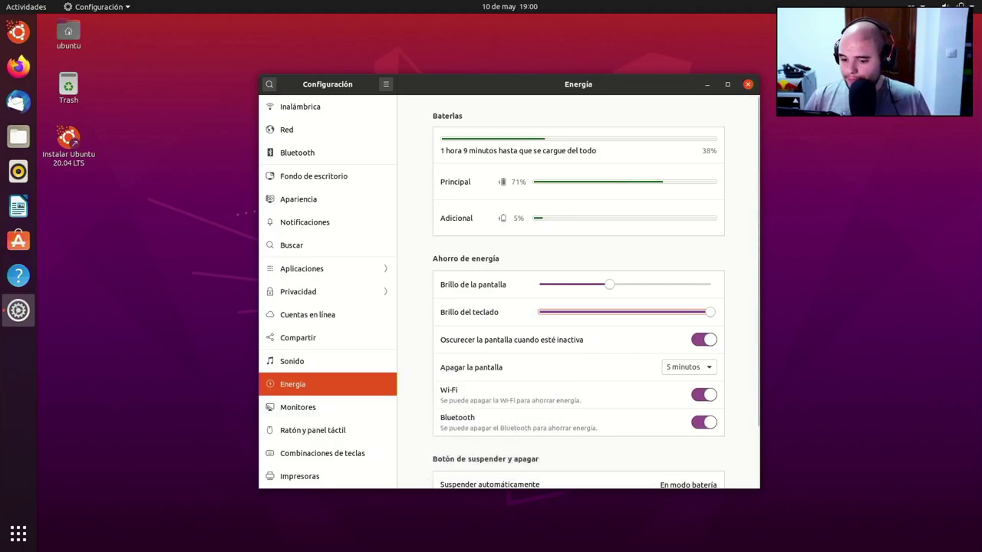
Connect to the WIFI4G wireless network by entering its Wi-Fi password, and close the settings window
left_click(952, 6)
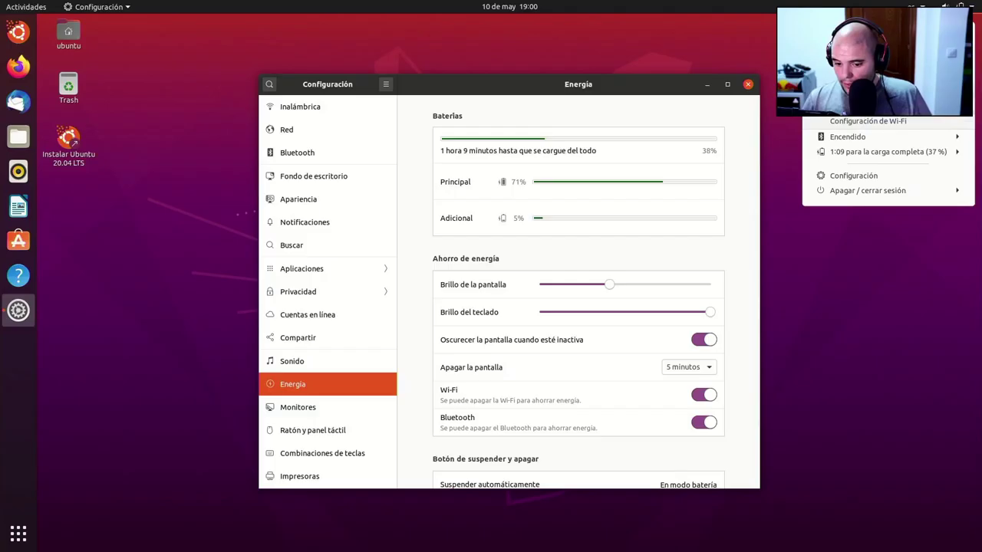
left_click(859, 90)
left_click(498, 203)
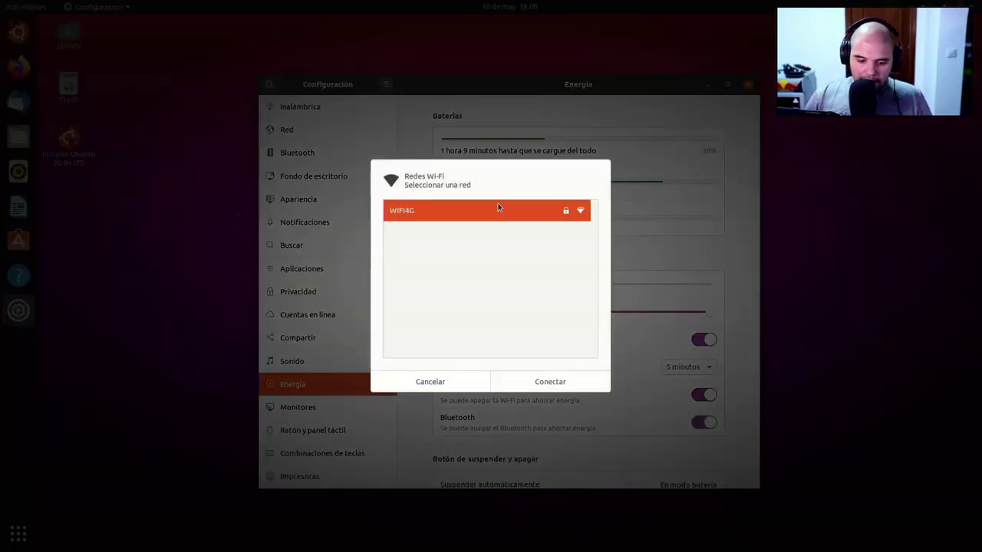
left_click(539, 381)
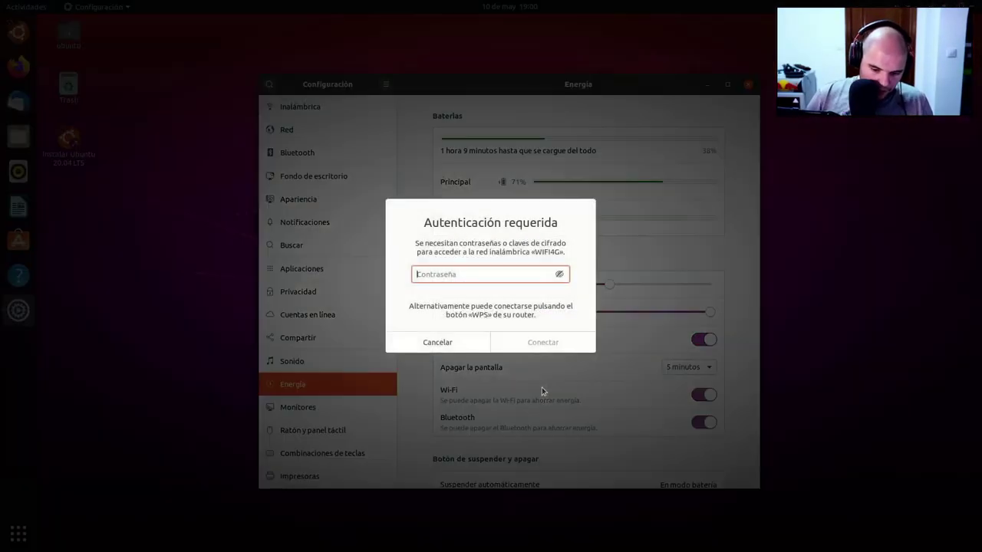
type("******")
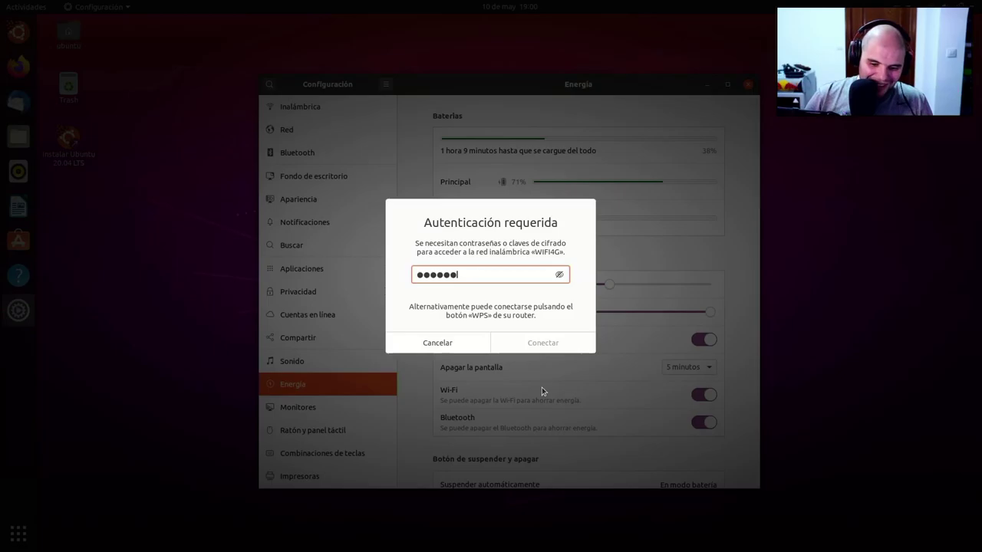
double_click(510, 271)
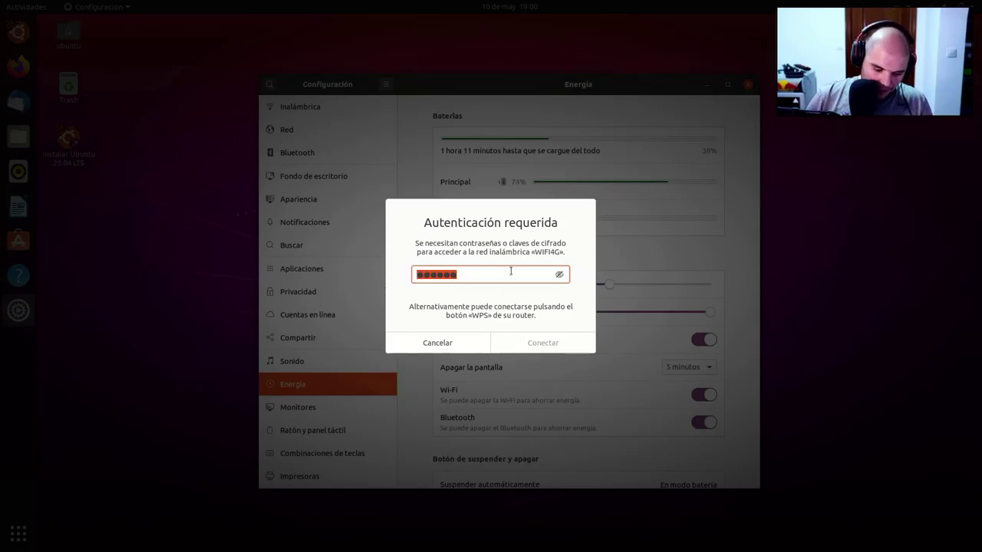
type("*********")
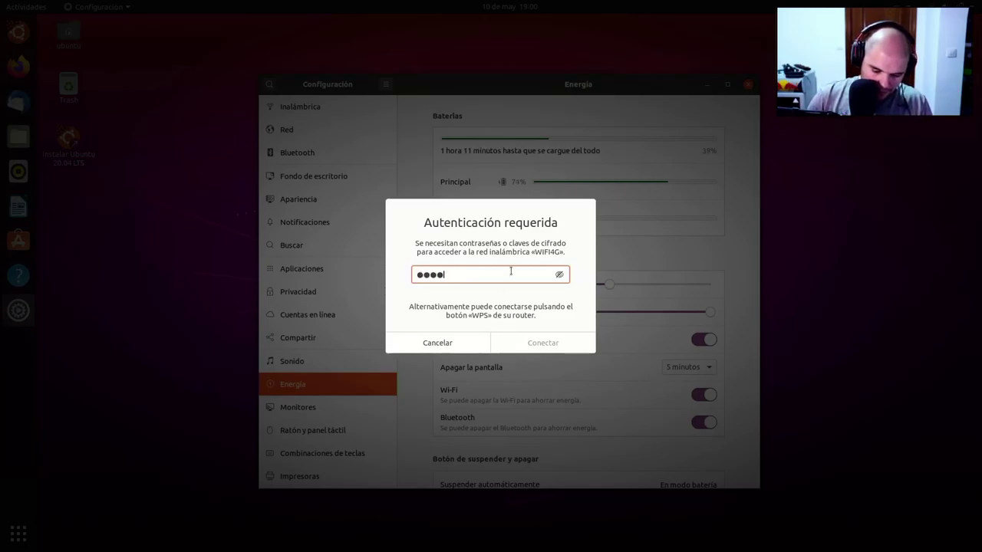
left_click(554, 336)
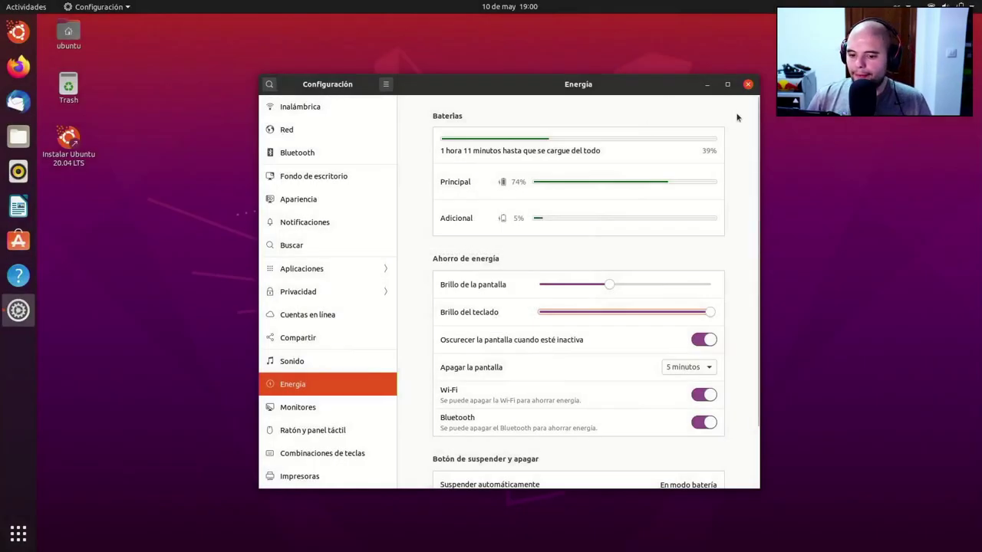
left_click(747, 84)
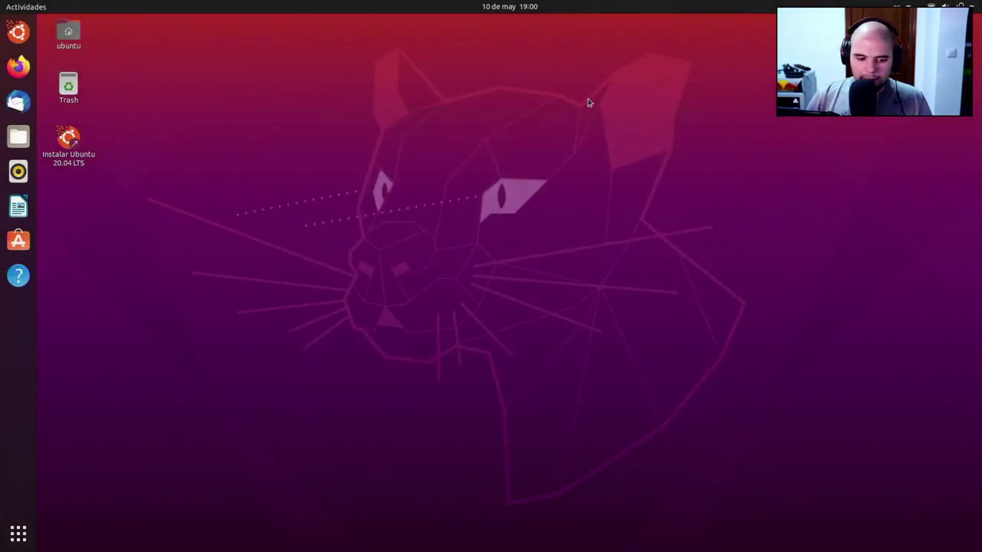
Launch the Ubuntu 20.04 LTS installer and continue with Español as the installation language
left_click(70, 137)
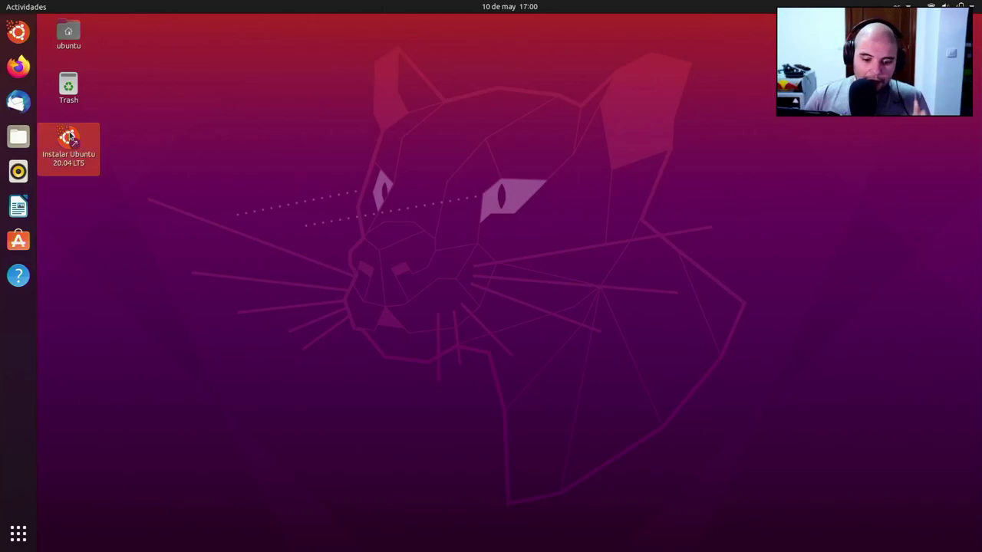
double_click(70, 136)
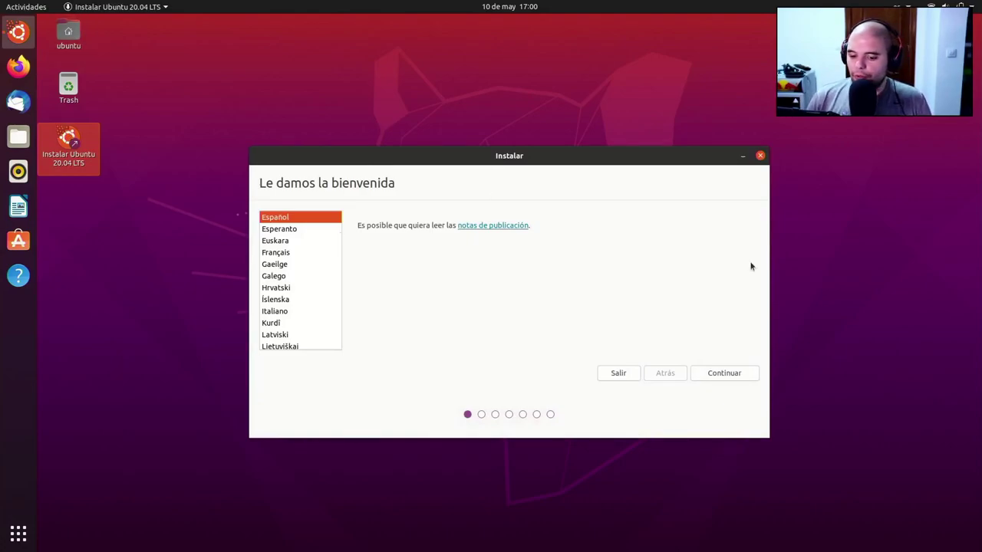
left_click(733, 376)
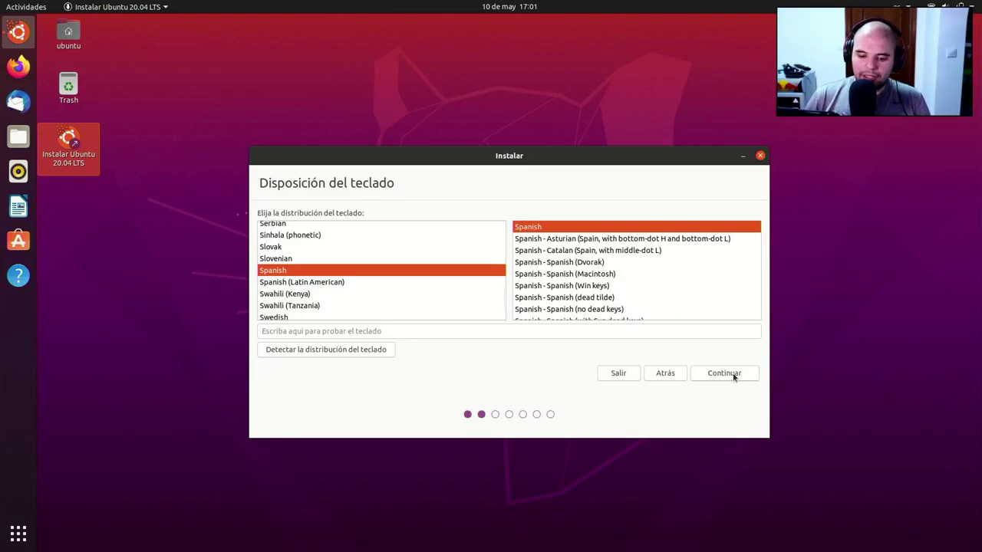
Test the Spanish keyboard layout with the text "kkññññ" and accept that layout
left_click(654, 330)
type("kkññññ")
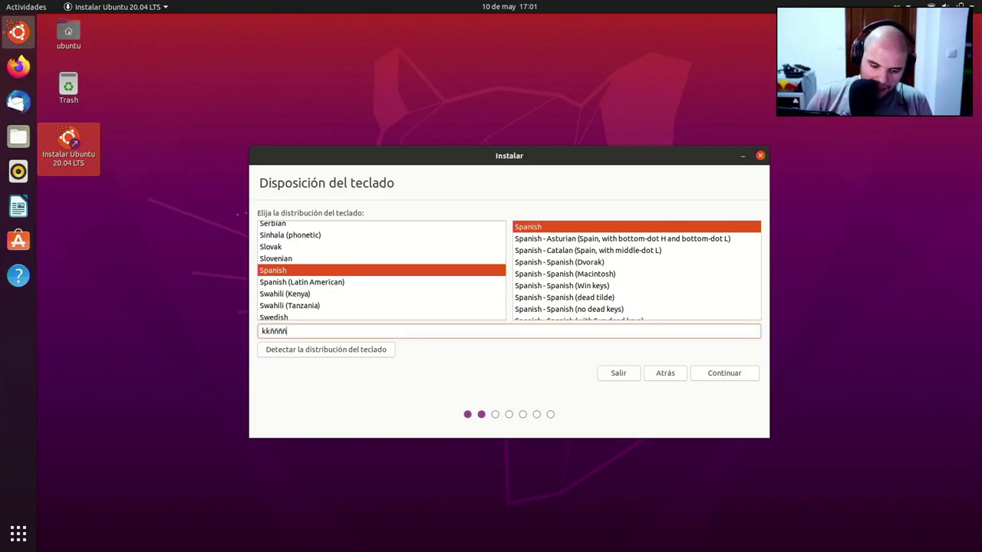
left_click(719, 373)
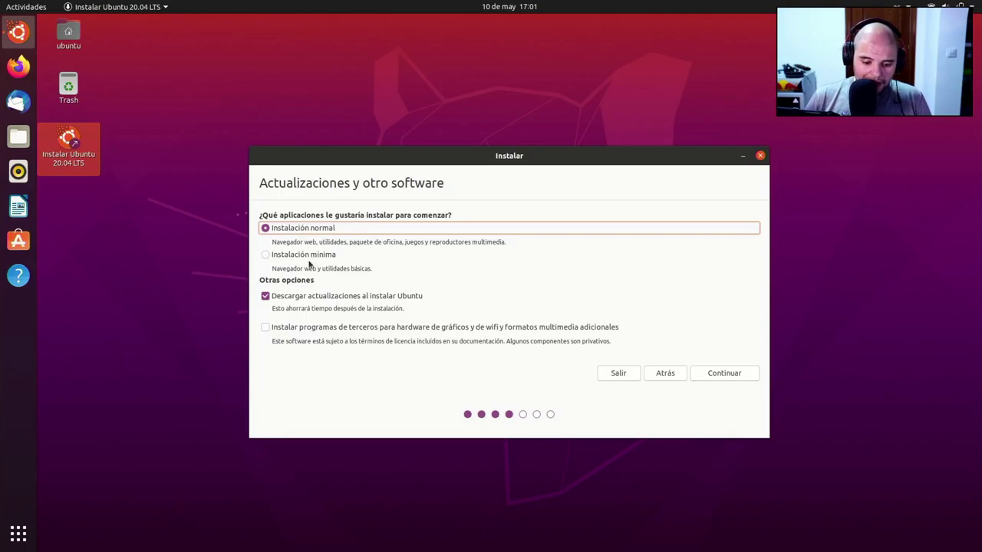
Add third-party graphics, Wi-Fi and multimedia software to the normal installation with updates, and continue to the installation type
left_click(264, 328)
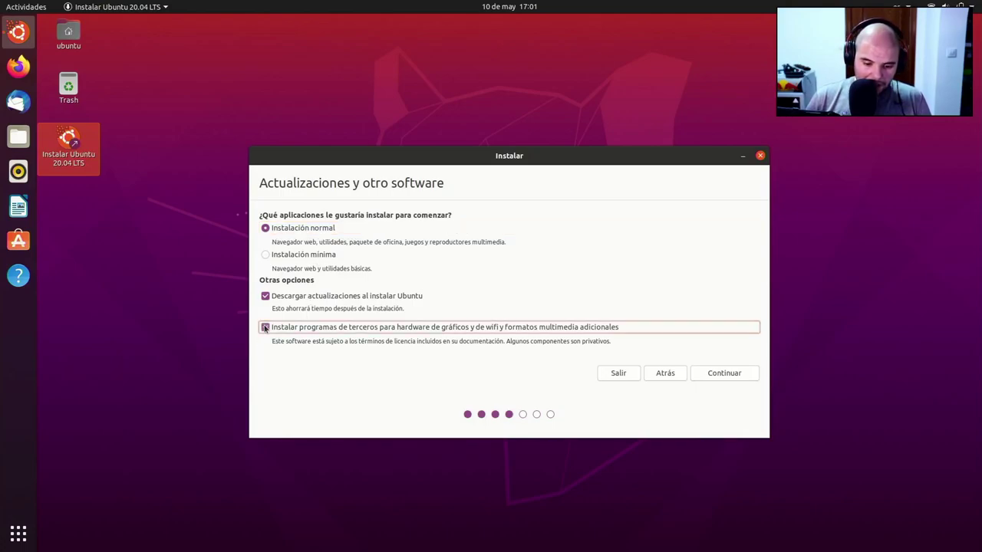
left_click(721, 379)
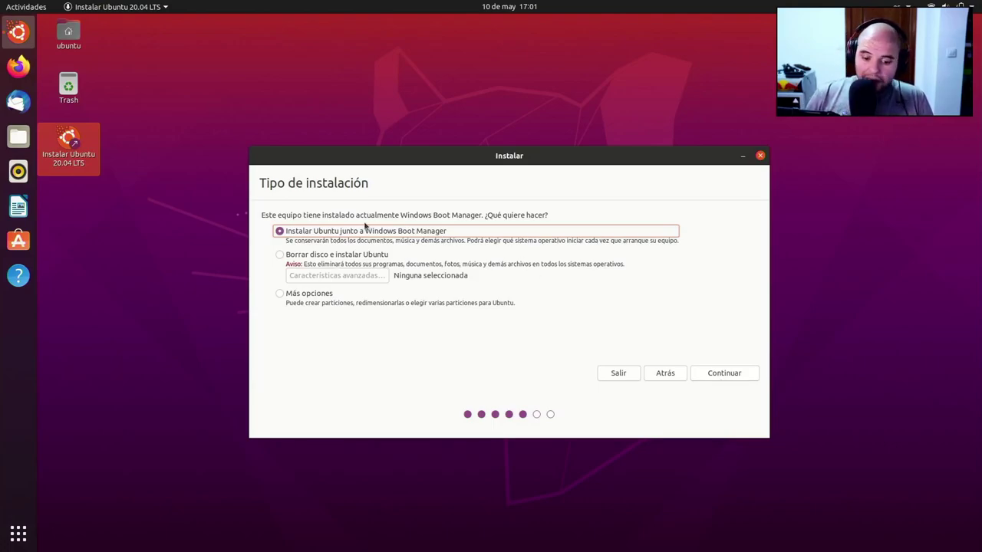
Choose to erase the disk and install Ubuntu with no advanced features, and confirm writing the partition changes to /dev/nvme0n1
left_click(280, 256)
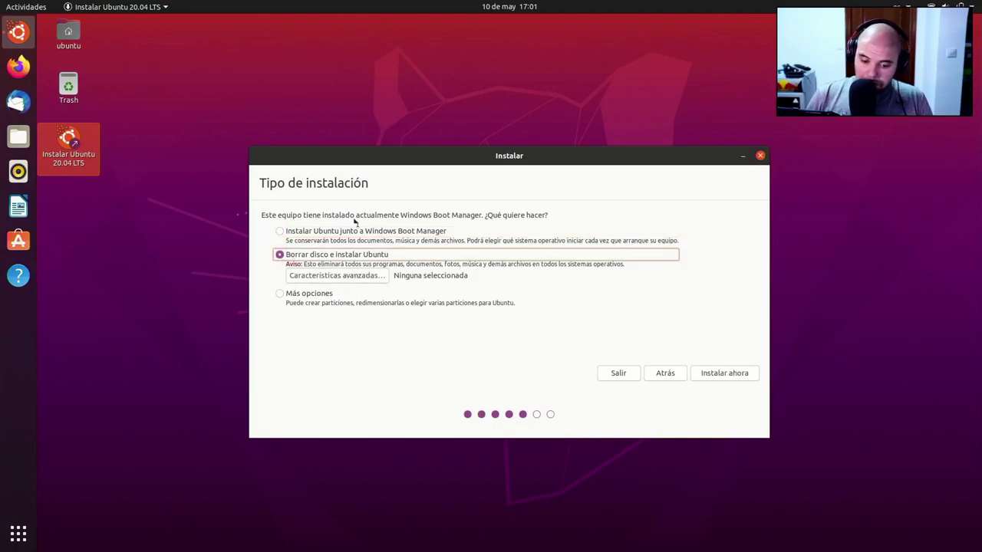
left_click(331, 276)
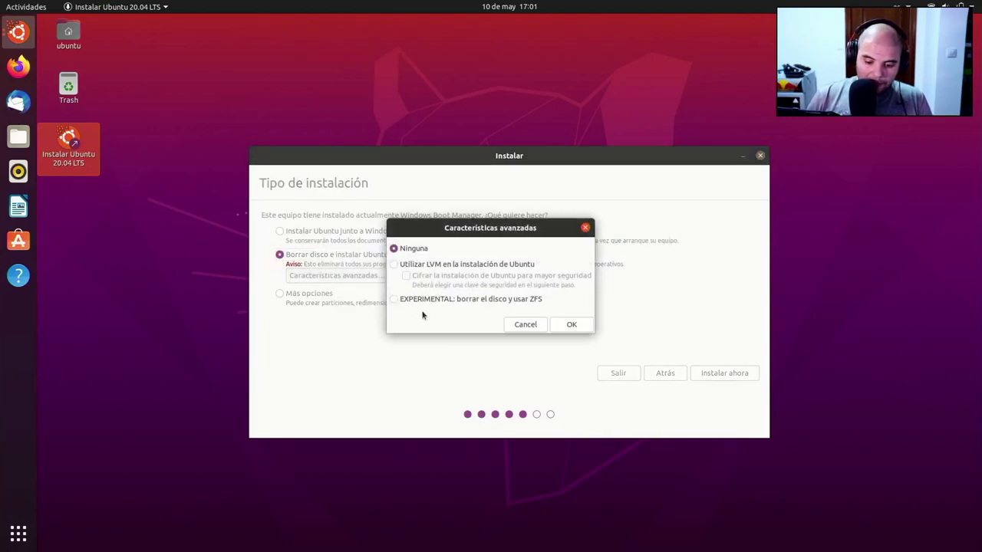
left_click(526, 324)
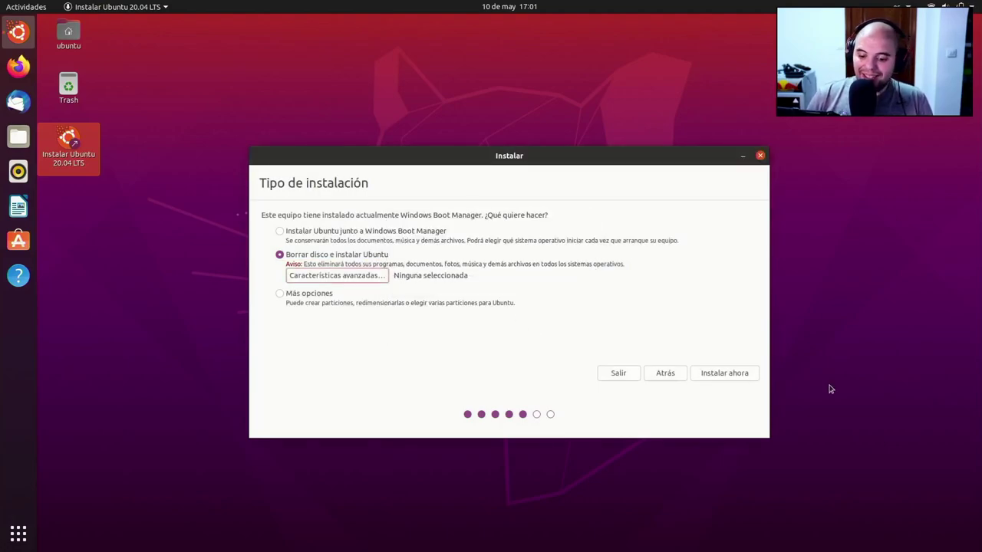
left_click(737, 373)
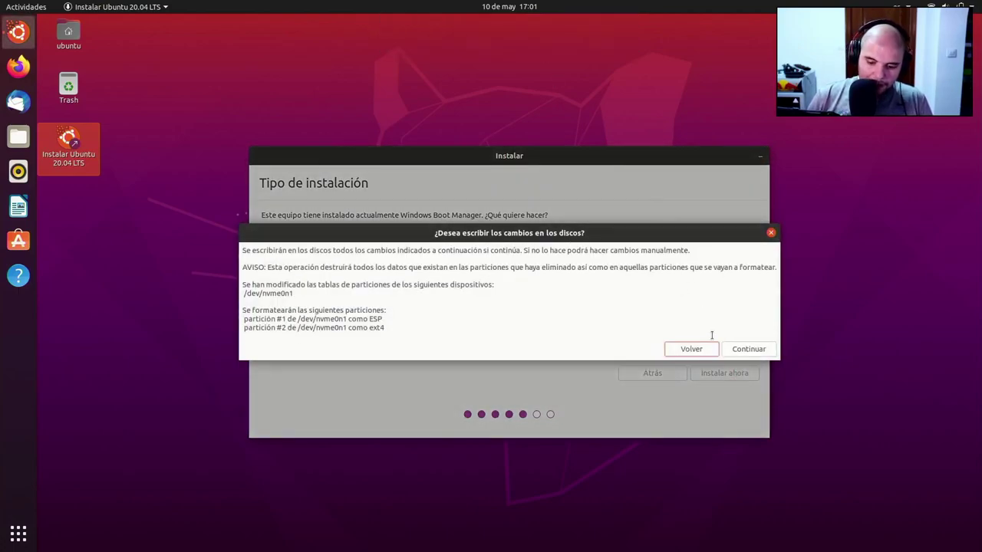
left_click(756, 352)
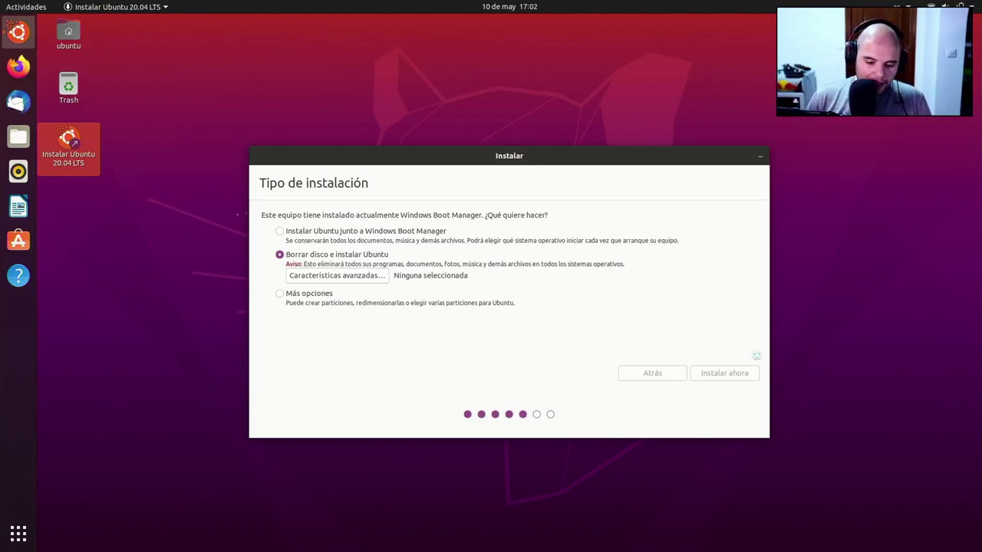
Check the CPU, memory and network usage in the system monitor, and close it
mouse_move(3, 4)
type("m")
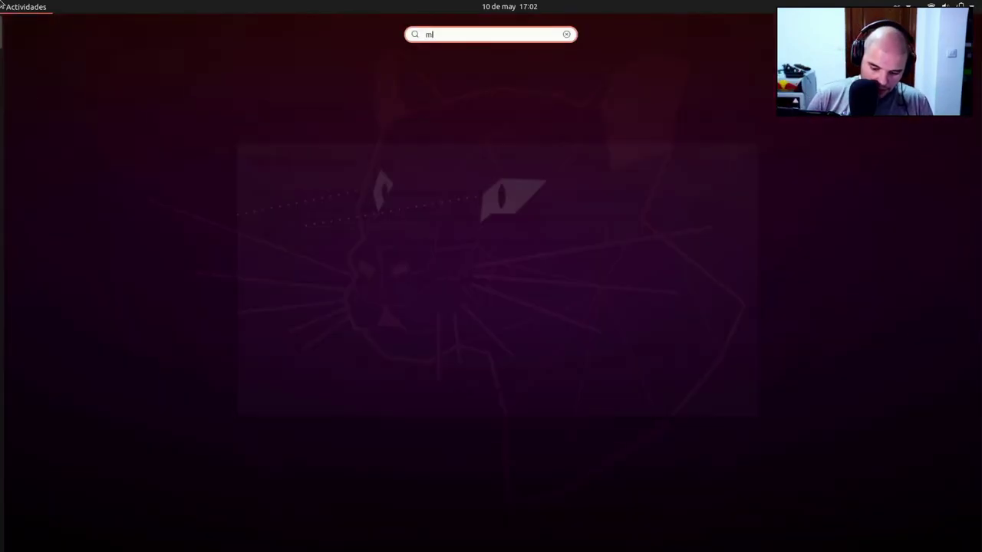
type("lonit")
key("Return")
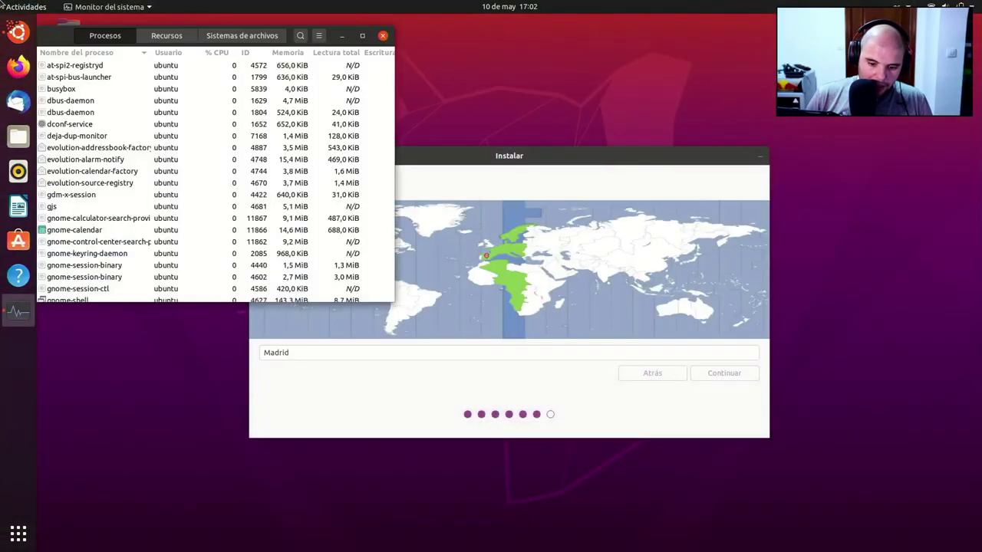
left_click(164, 37)
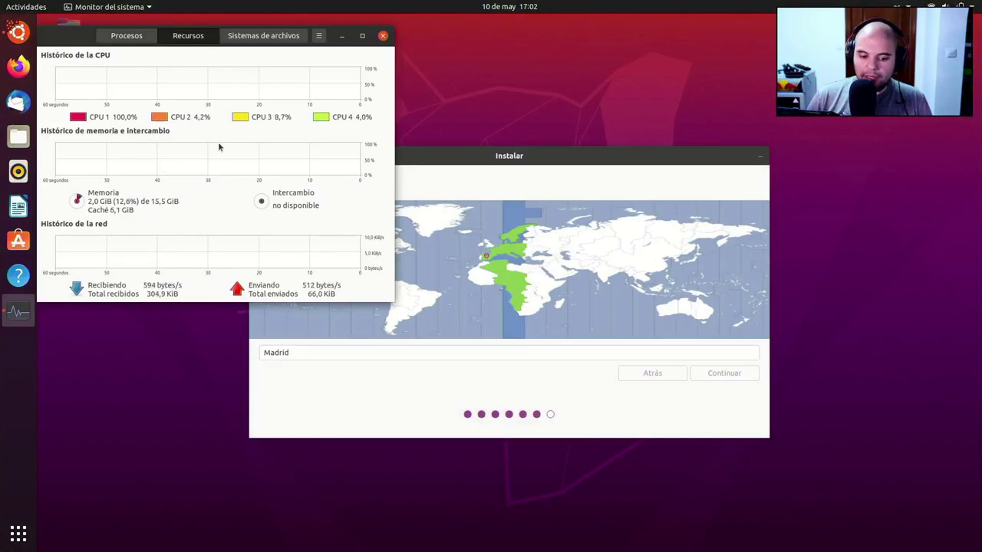
left_click(383, 36)
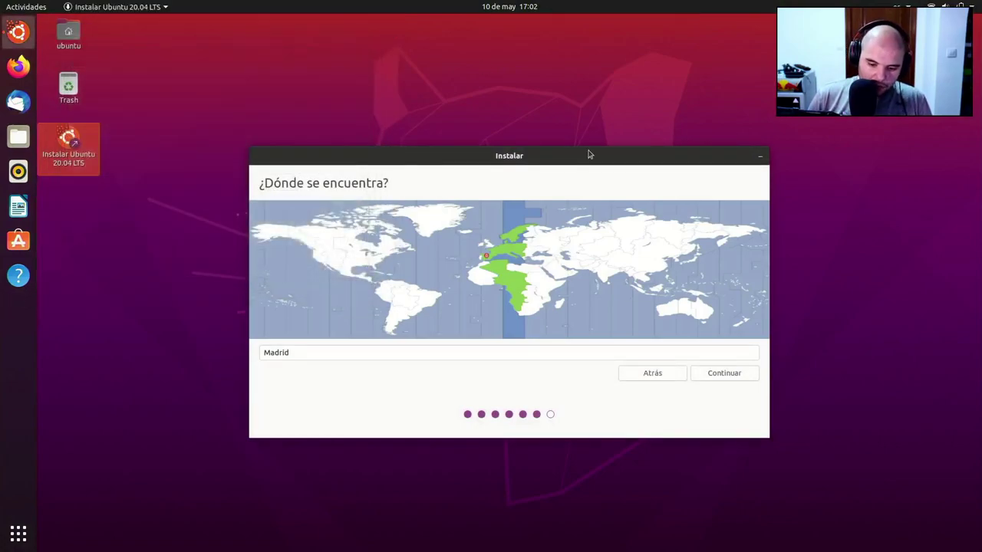
Accept Madrid as the location and enter "dioxcorp" as the name of the new user
left_click(723, 373)
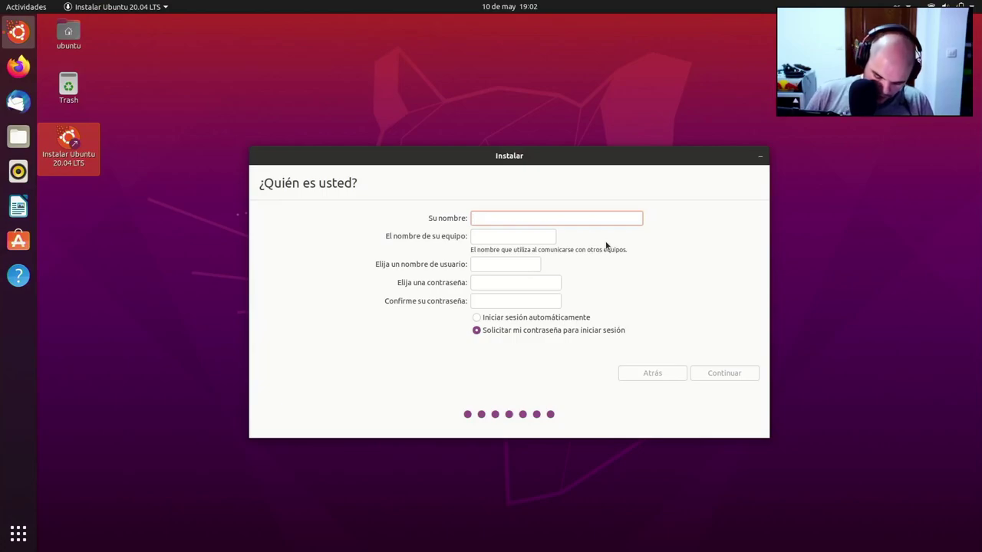
type("Th")
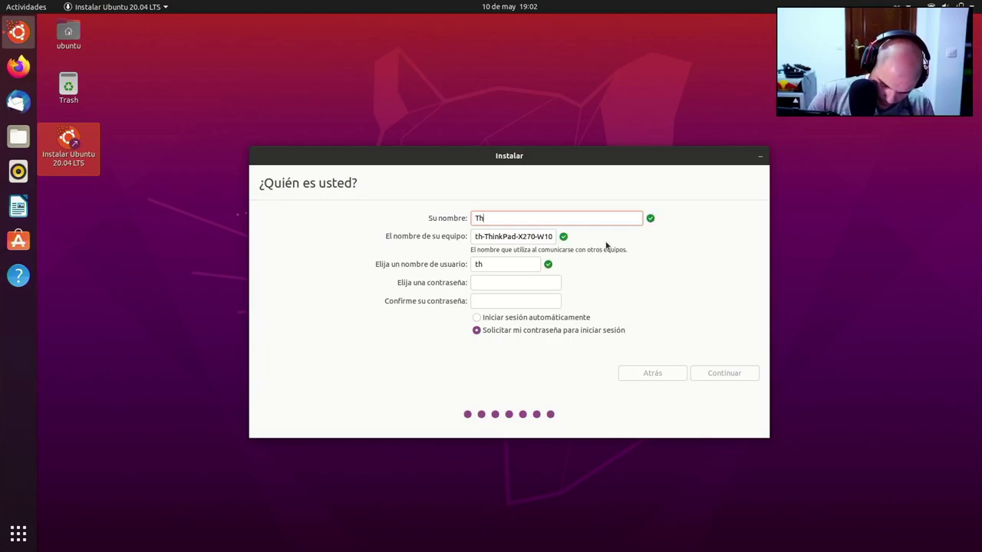
type("in")
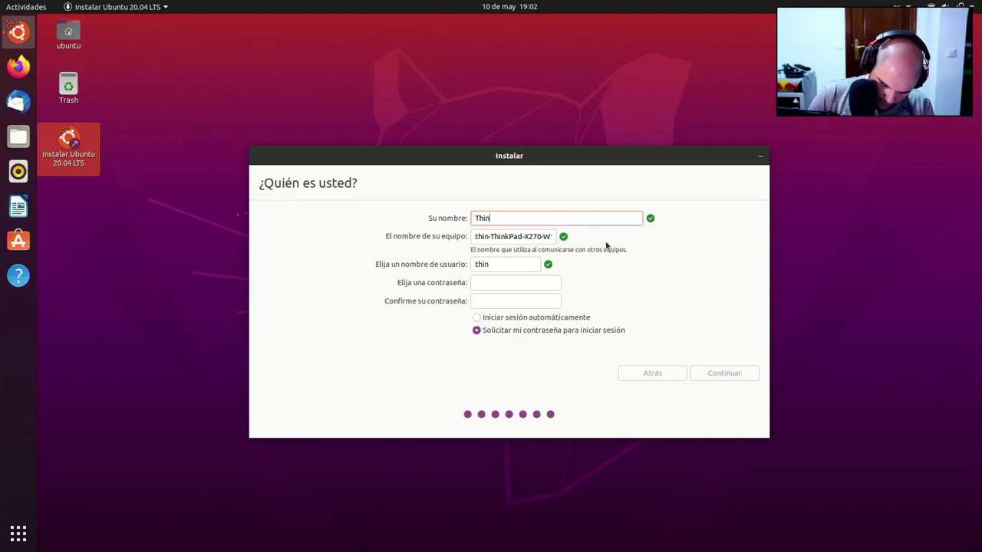
key("BackSpace")
key("BackSpace")
key("BackSpace")
key("BackSpace")
type("dioxcorp")
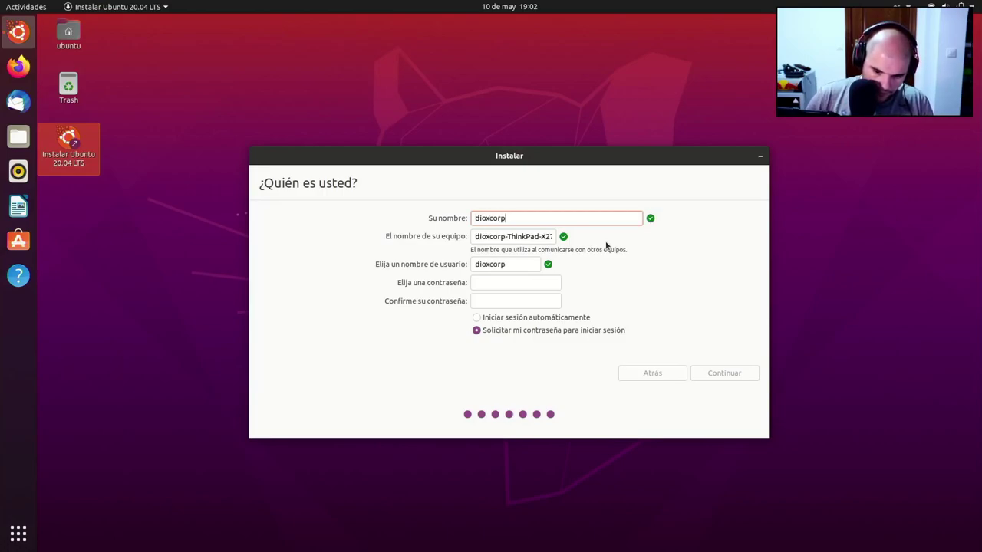
Shorten the suggested computer name to "ThinkPadX270"
key("Tab")
key("End")
key("BackSpace")
key("BackSpace")
key("BackSpace")
key("BackSpace")
key("BackSpace")
key("BackSpace")
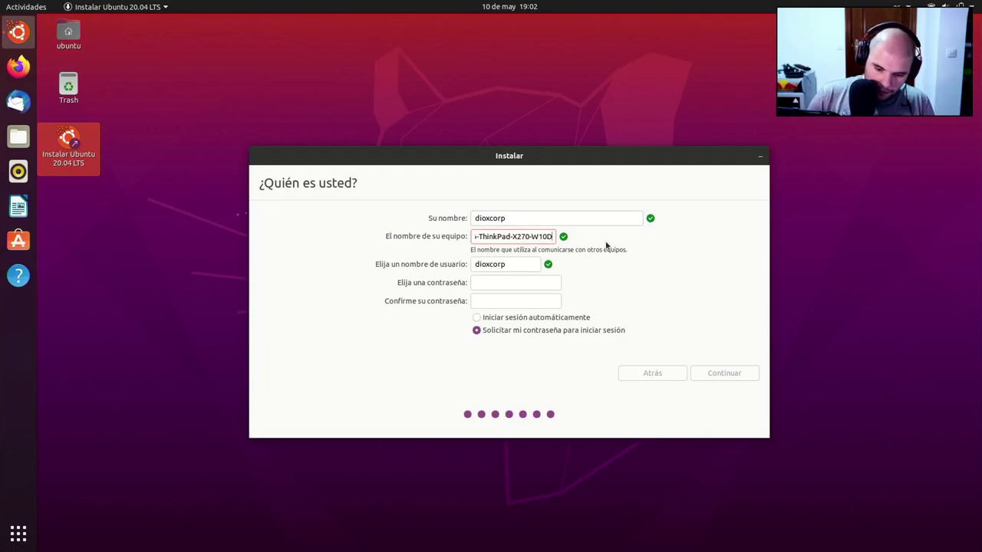
key("Left")
key("Left")
key("Left")
key("BackSpace")
key("BackSpace")
key("BackSpace")
key("BackSpace")
key("BackSpace")
key("BackSpace")
key("BackSpace")
key("BackSpace")
key("BackSpace")
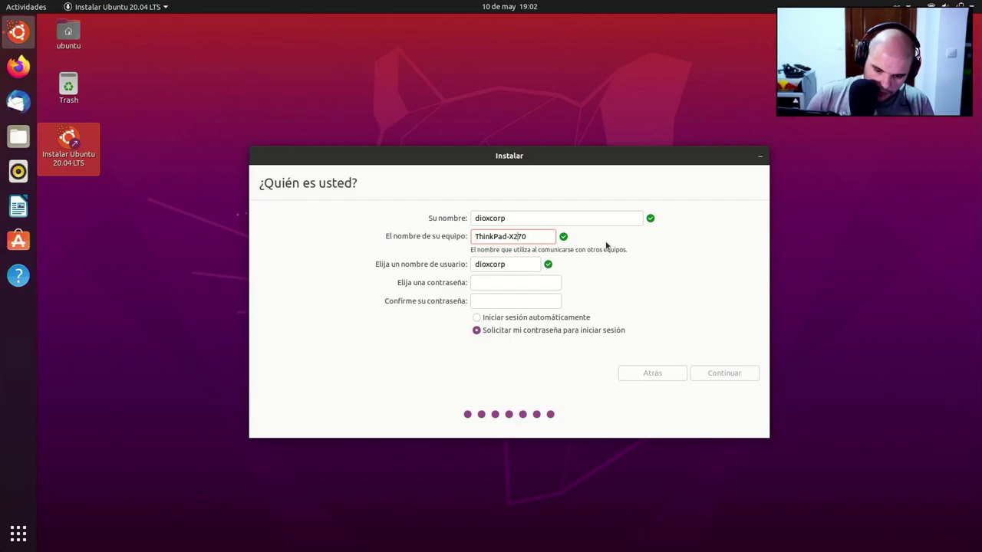
key("Delete")
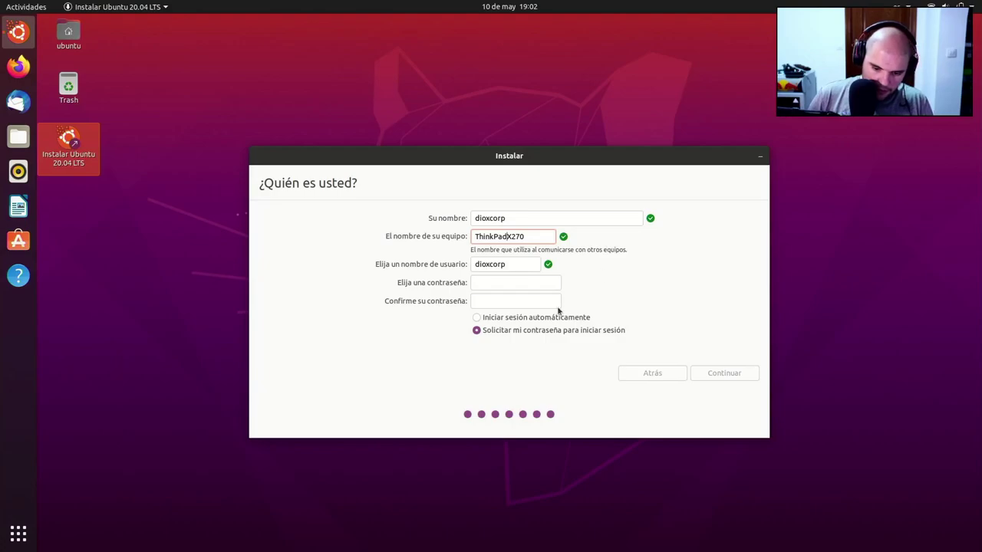
Set the computer name to "X270", the user's display name to "ThinkPad" and the username to "dioxcorp"
double_click(513, 217)
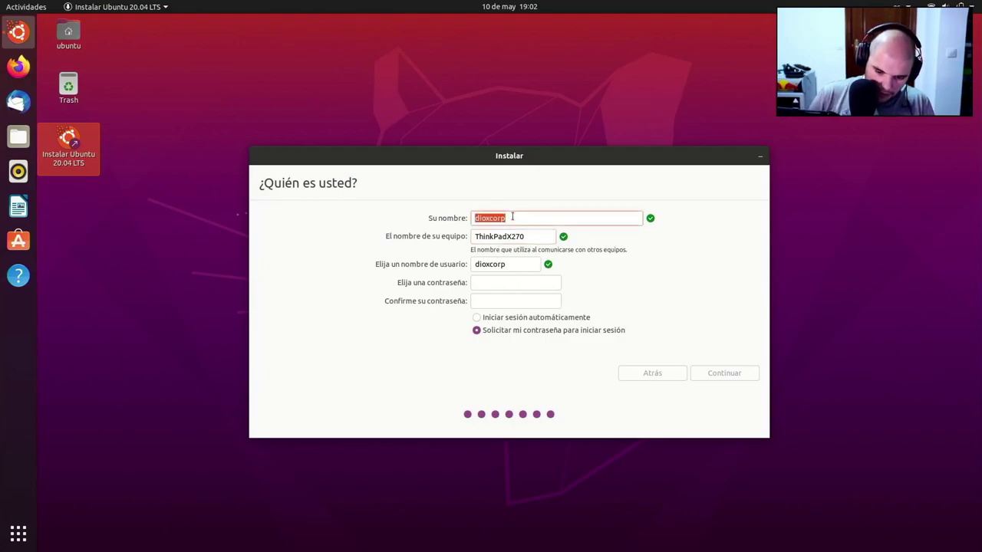
double_click(503, 235)
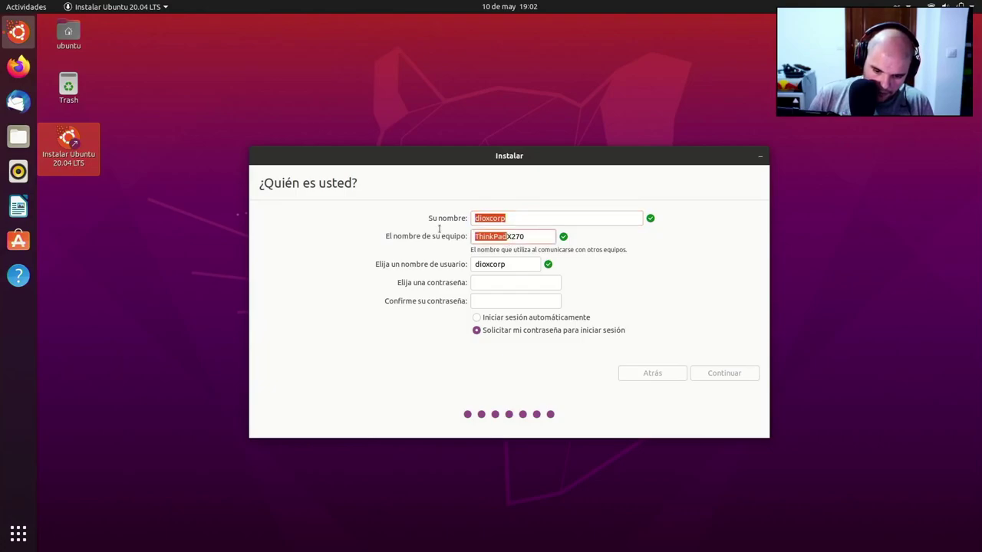
key("BackSpace")
double_click(519, 217)
type("ThinkPad")
double_click(504, 265)
type("dioxcorp")
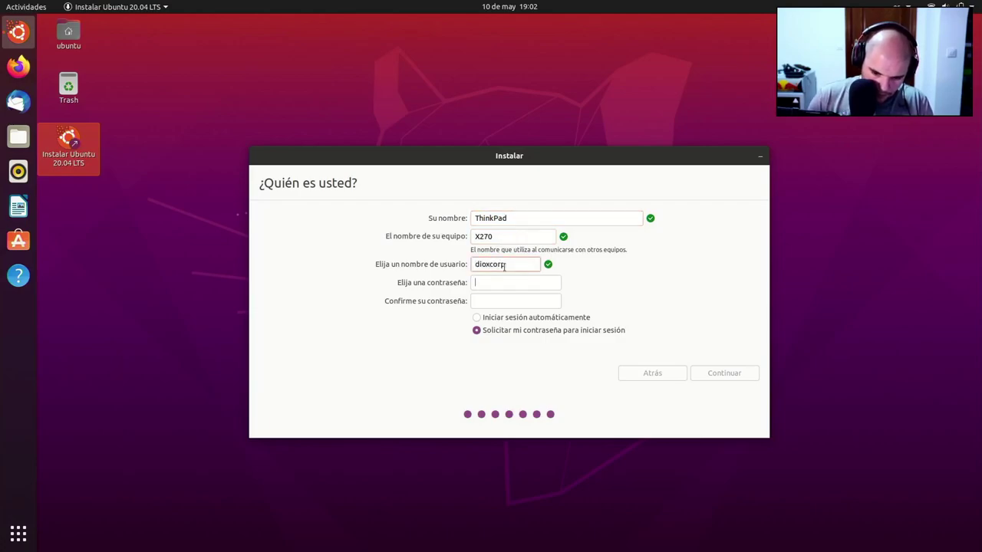
Enter the account password for the new user and repeat it in the confirmation field
key("Tab")
type("******")
key("Tab")
type("******")
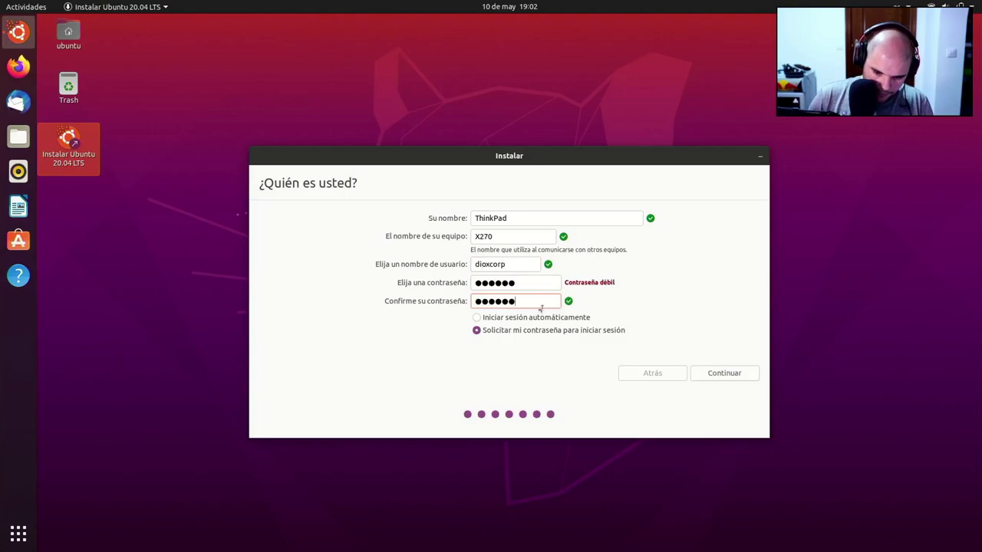
Continue to the system installation, expand its detailed log and move the installer window higher on the desktop
left_click(716, 375)
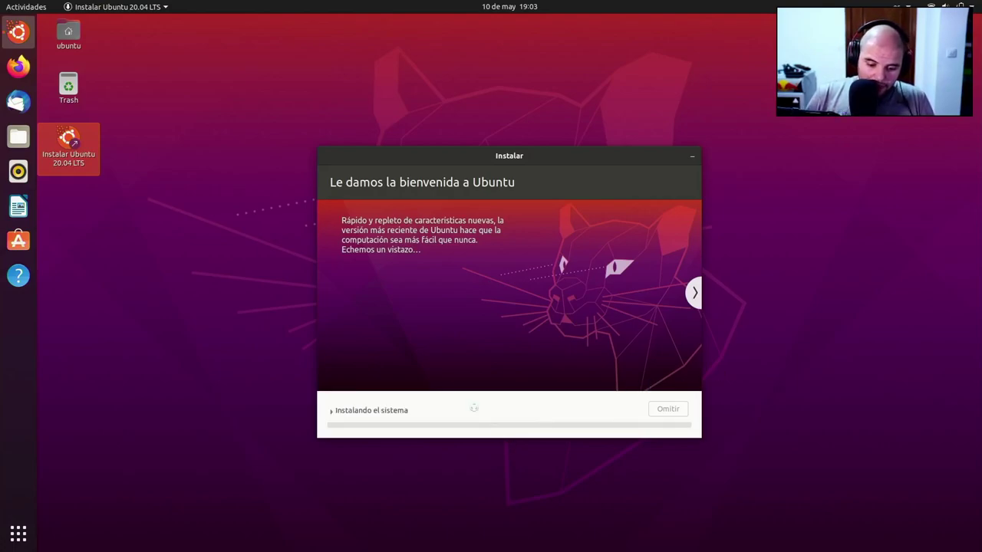
left_click(331, 411)
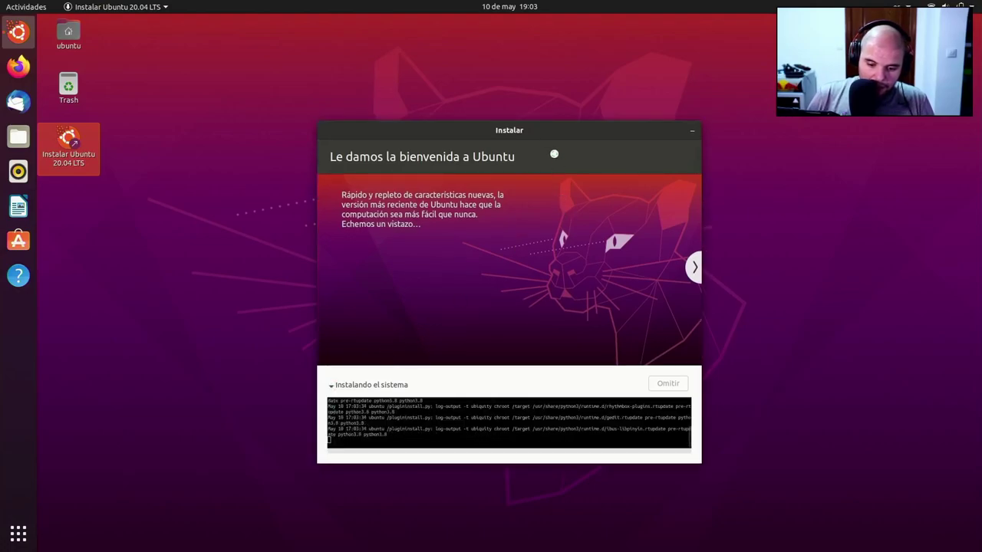
left_click_drag(532, 123, 500, 28)
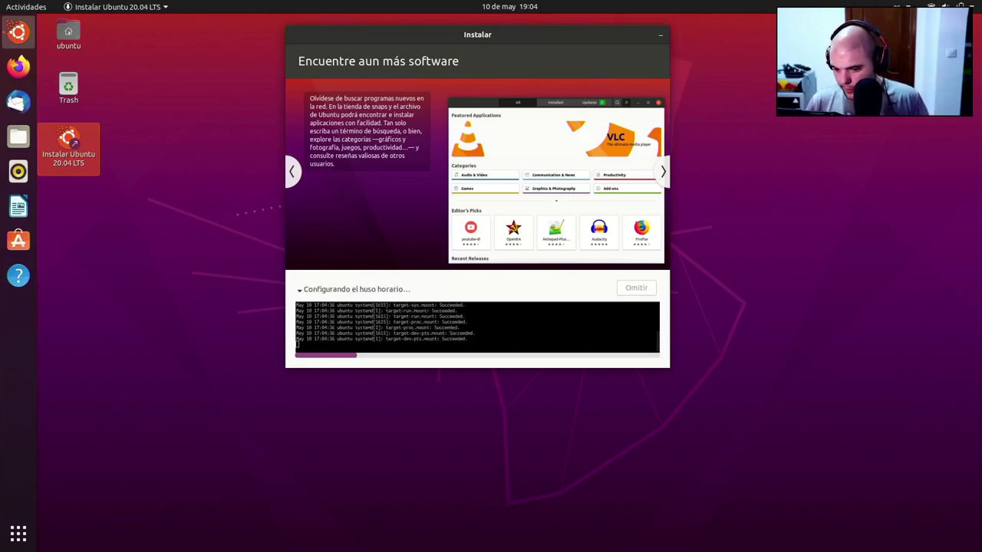
Set the sound output device to HDMI / DisplayPort 2 in the system settings
left_click(959, 6)
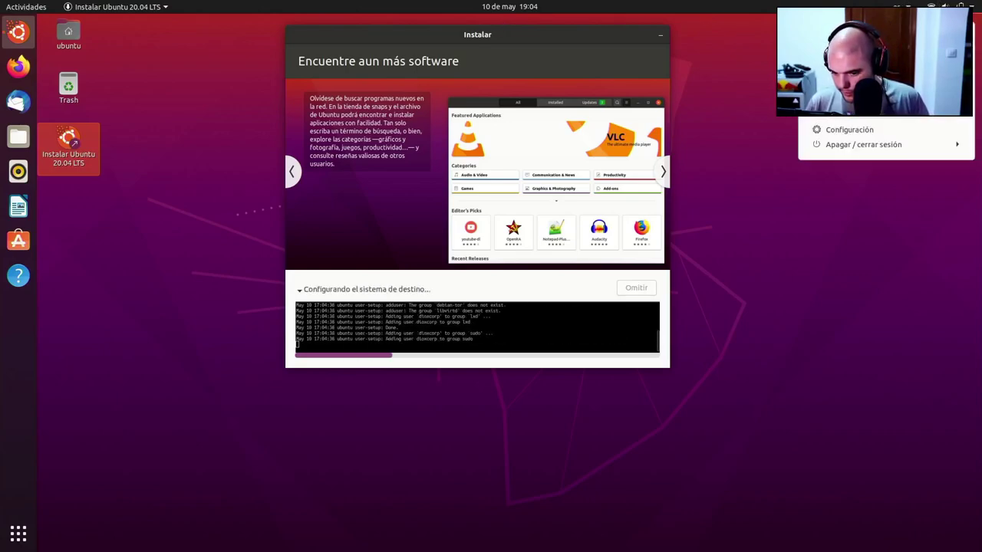
left_click(912, 131)
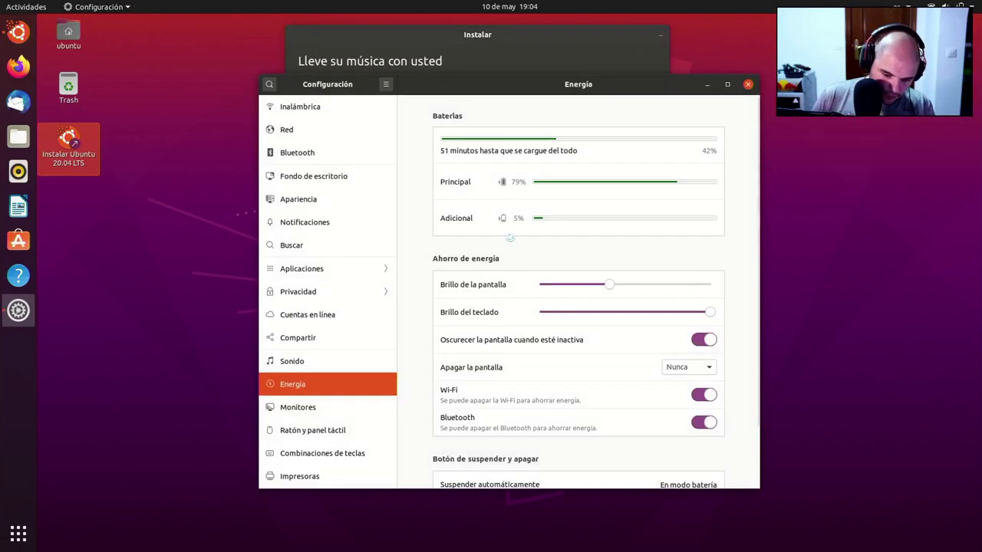
left_click(301, 361)
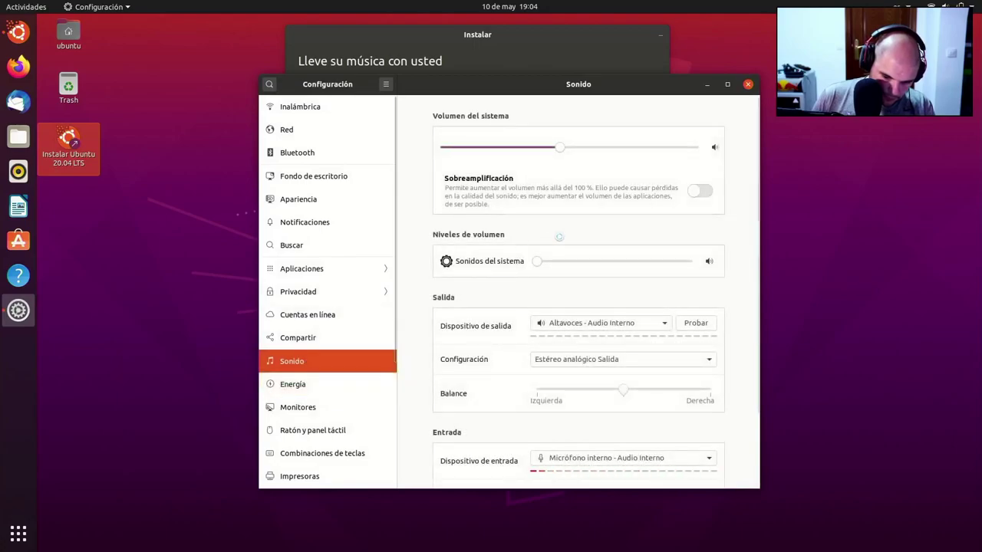
left_click(566, 323)
left_click(569, 312)
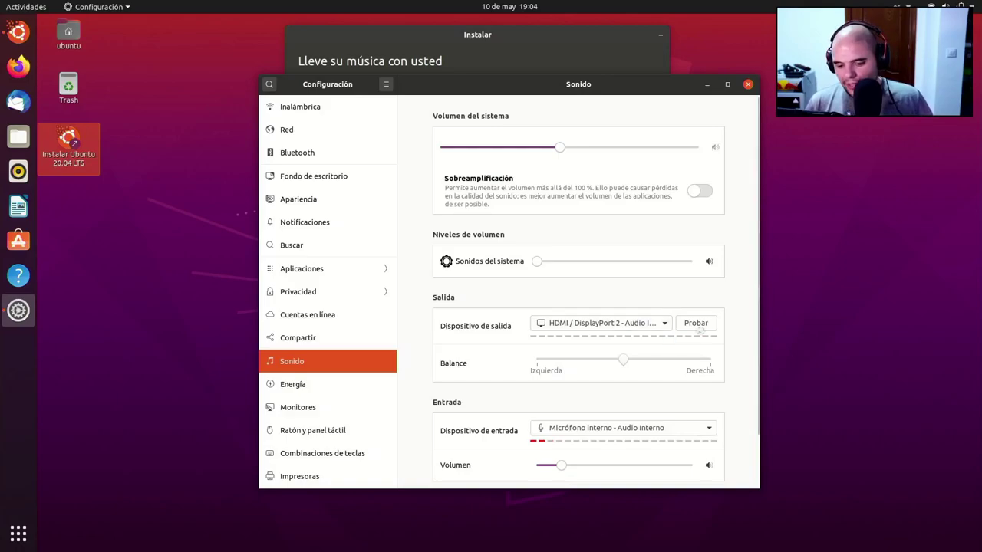
Test the front right and front left speakers on the HDMI / DisplayPort 2 output, and close the settings
left_click(706, 326)
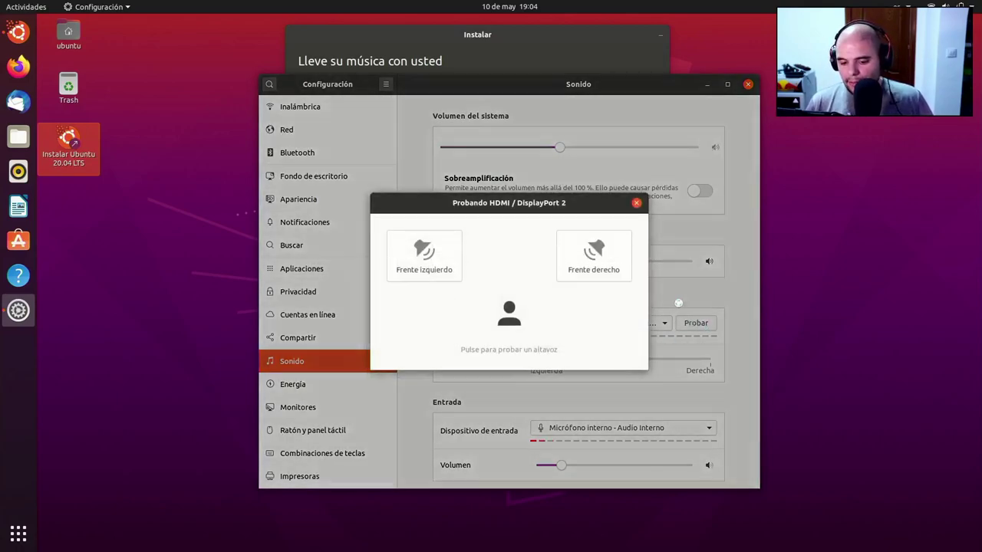
left_click(607, 255)
left_click(608, 255)
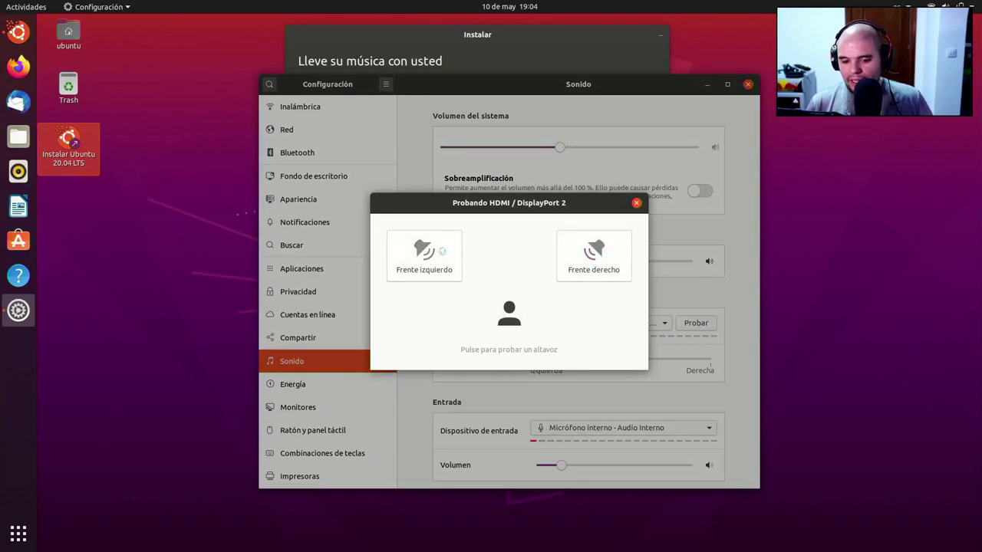
left_click(442, 251)
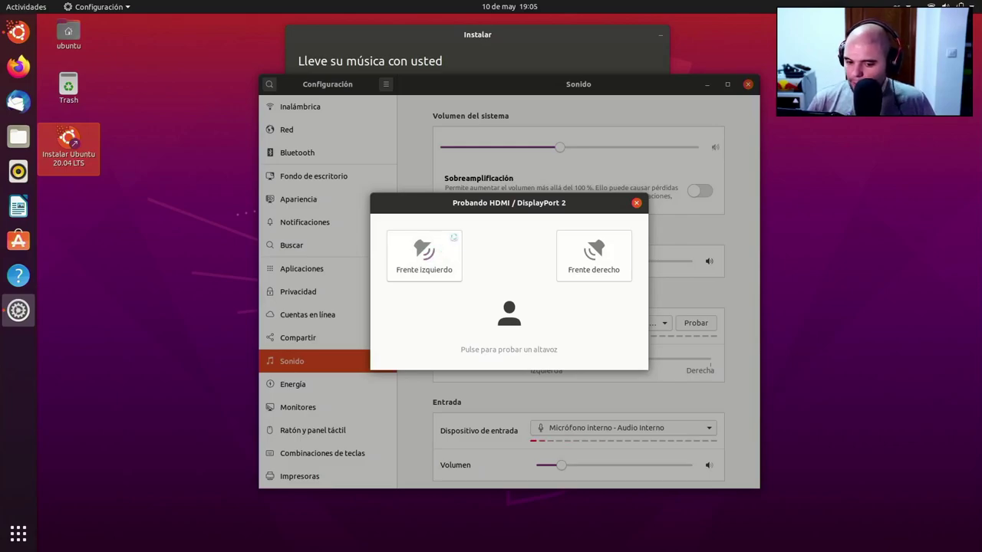
left_click(636, 202)
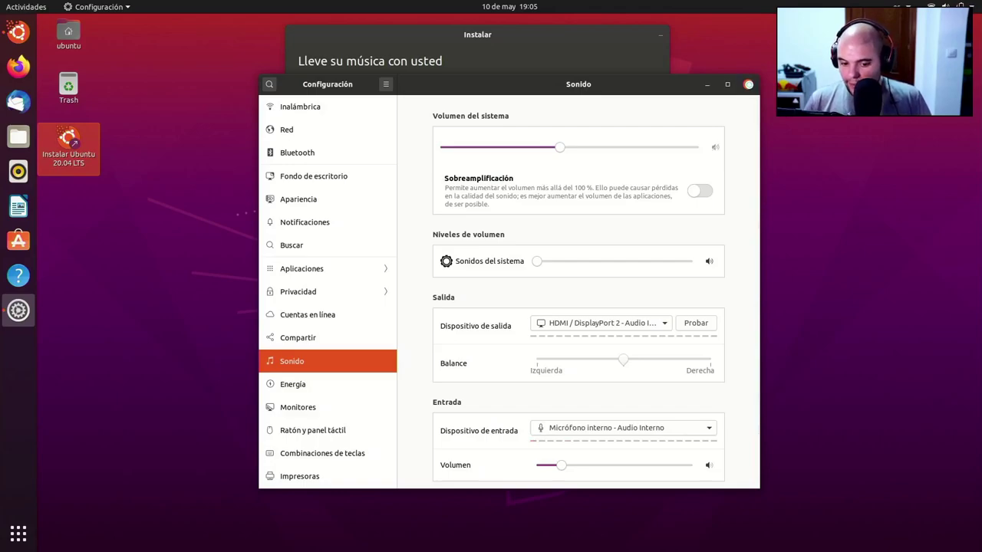
left_click(748, 85)
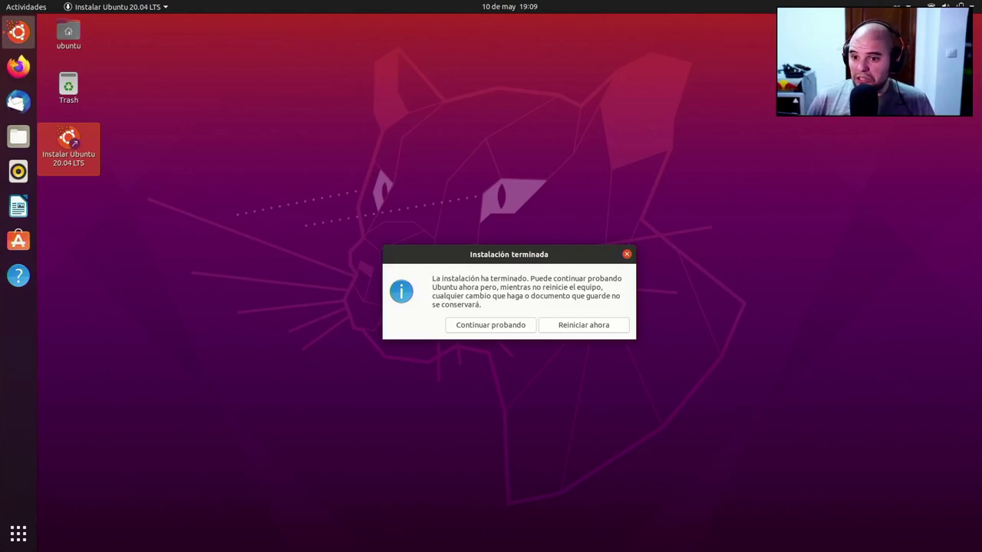
Restart the laptop after the finished installation and confirm that the installation medium is removed
left_click(567, 327)
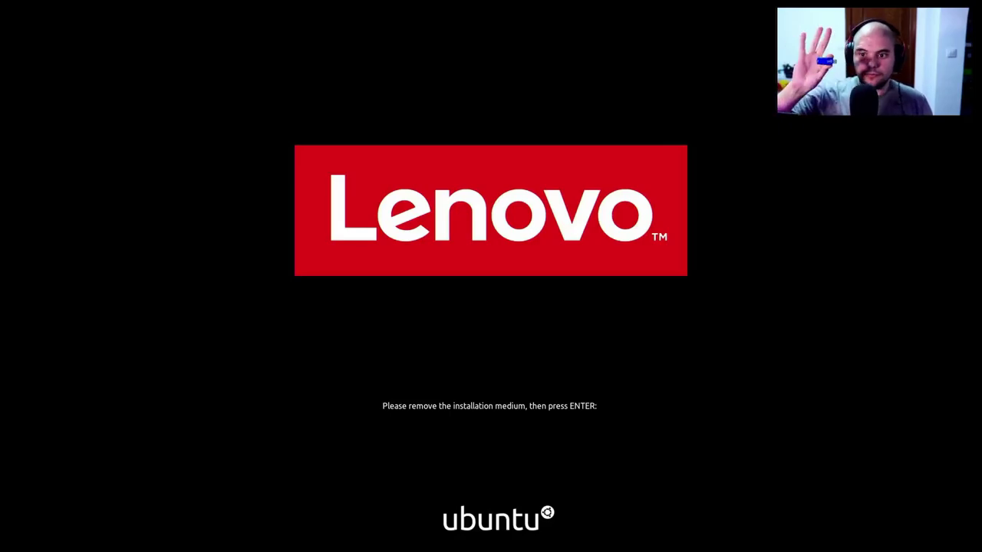
key("Return")
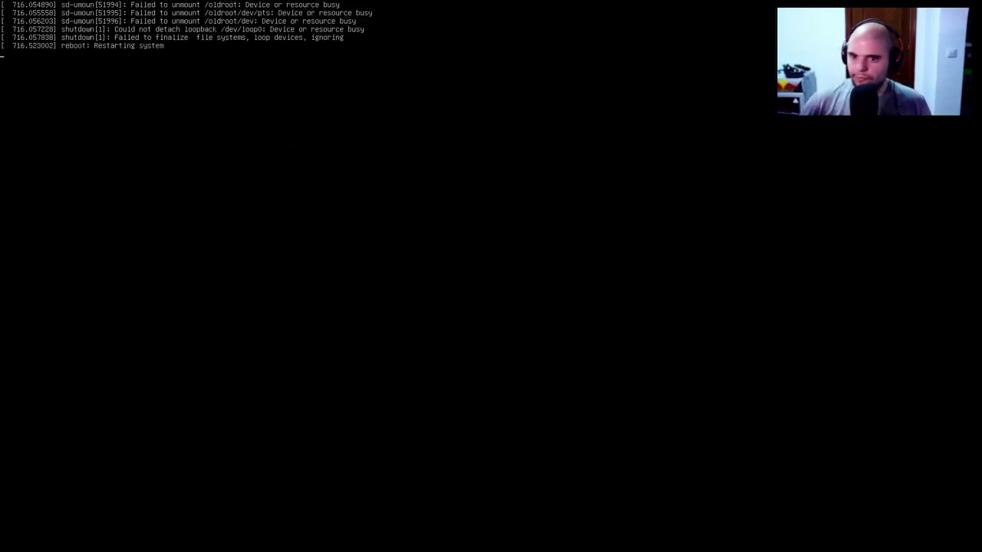
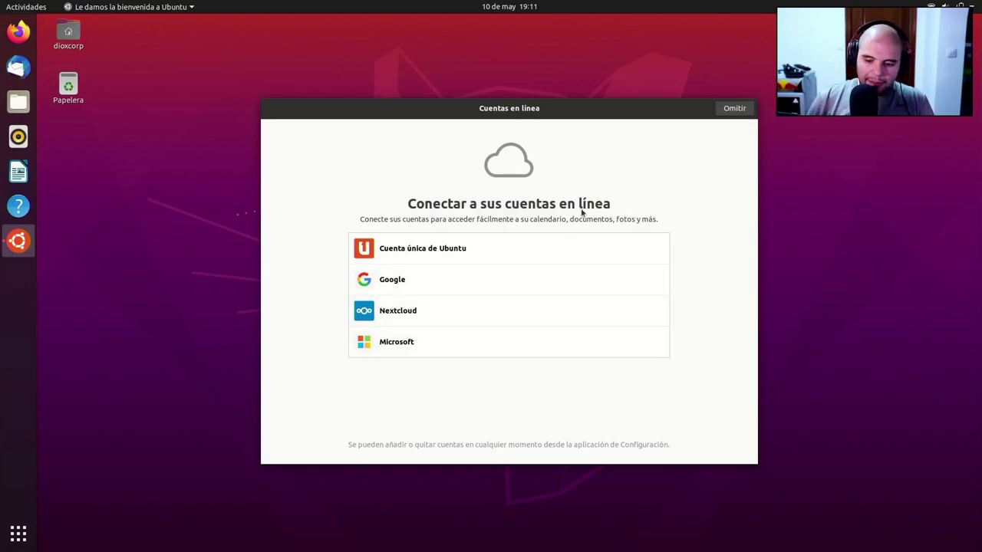
Complete the Ubuntu welcome assistant without online accounts or Livepatch, agreeing to send system information to Canonical
left_click(739, 112)
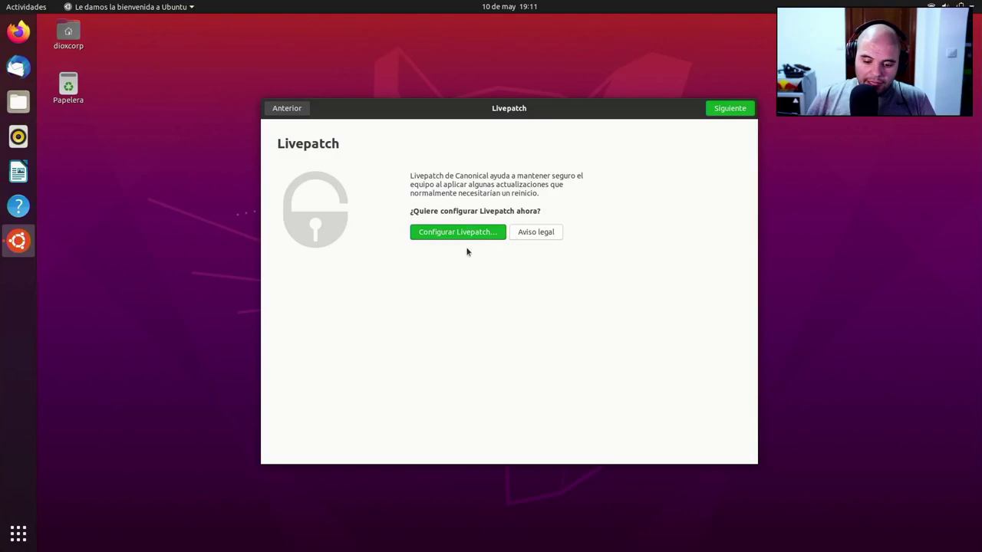
left_click(736, 108)
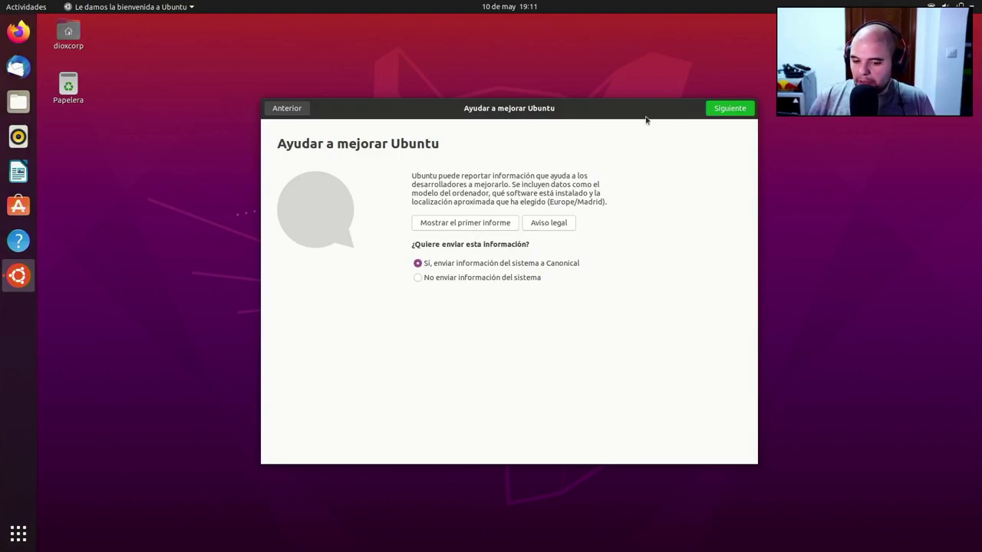
left_click(728, 109)
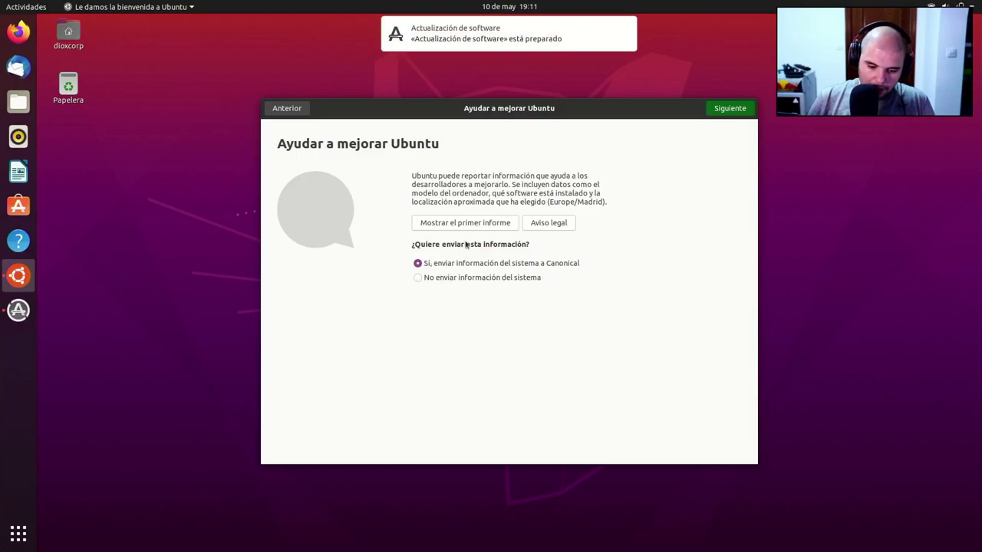
key("Return")
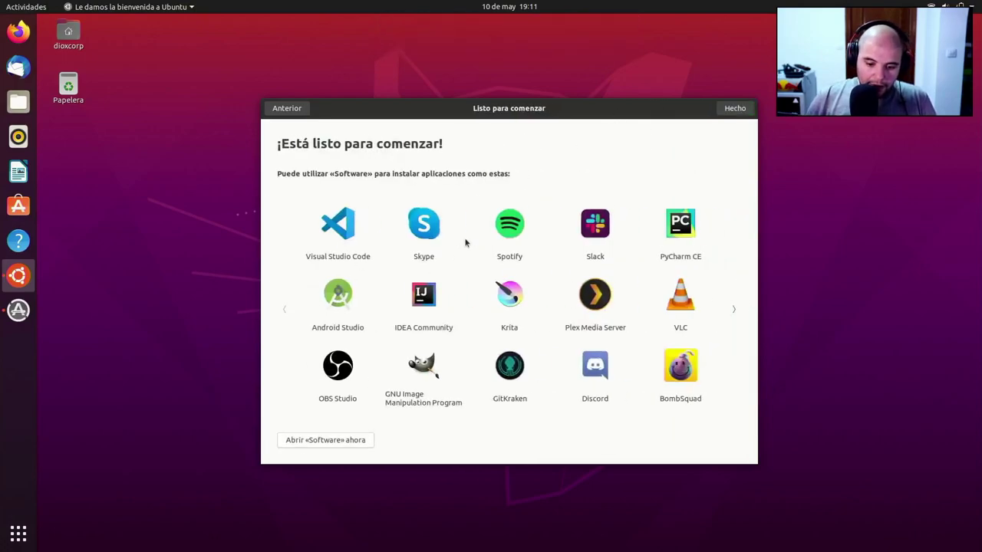
left_click(735, 109)
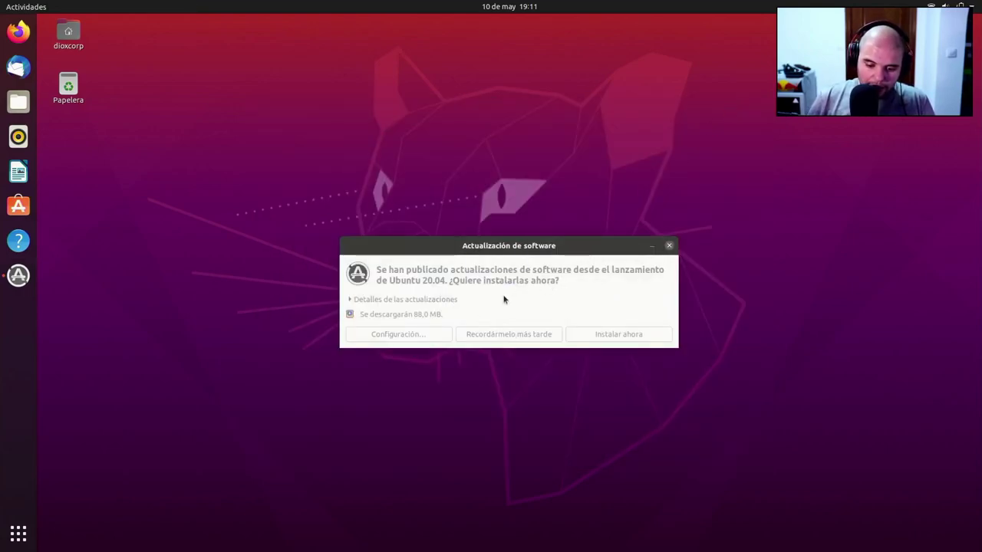
Install the available software updates now and expand the details of their progress
left_click(598, 334)
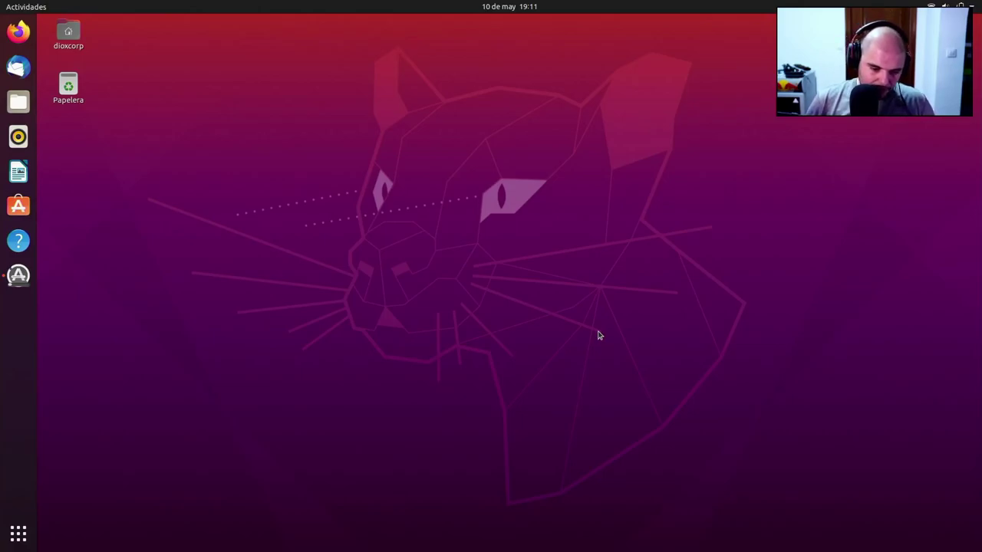
left_click(17, 275)
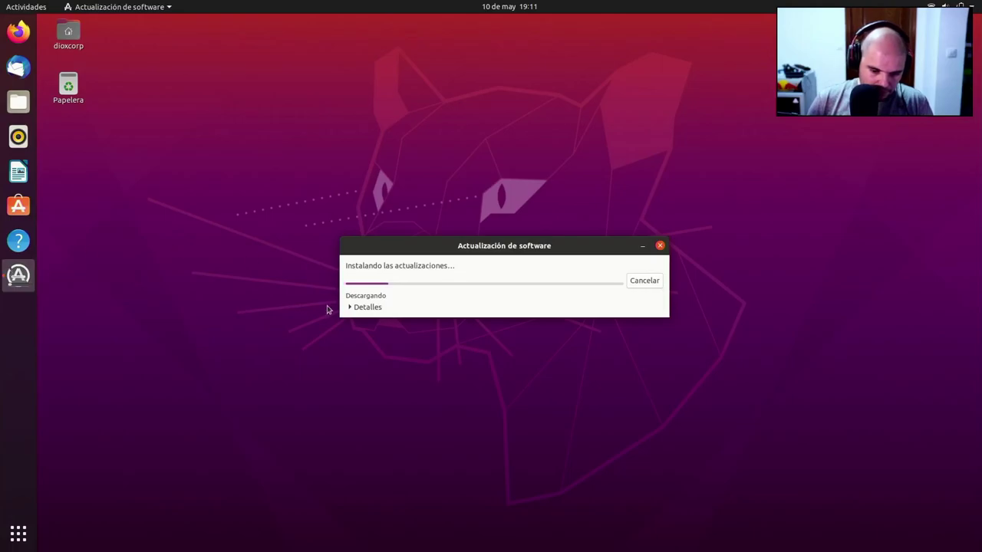
left_click(361, 308)
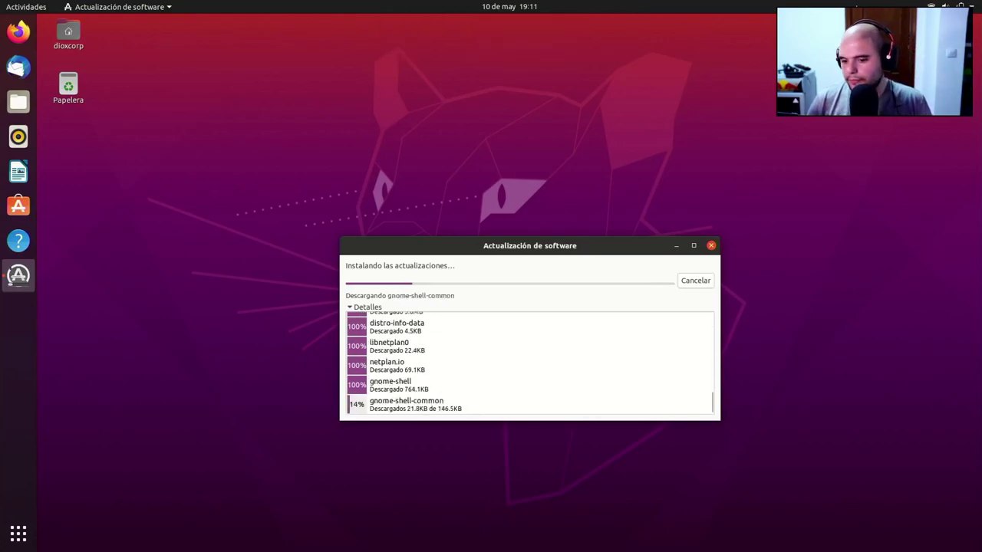
Raise both the screen brightness and the keyboard brightness to the maximum in the power settings
left_click(968, 6)
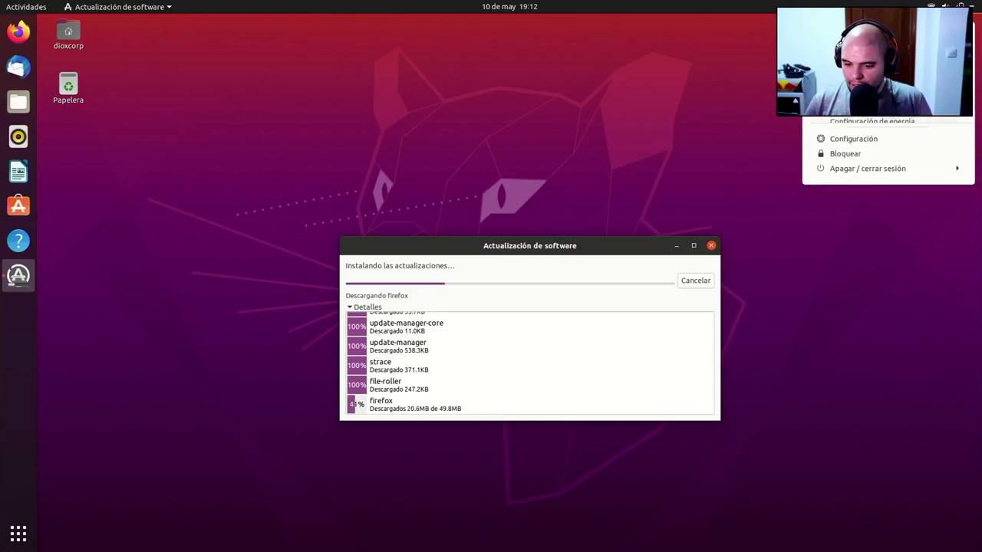
left_click(874, 123)
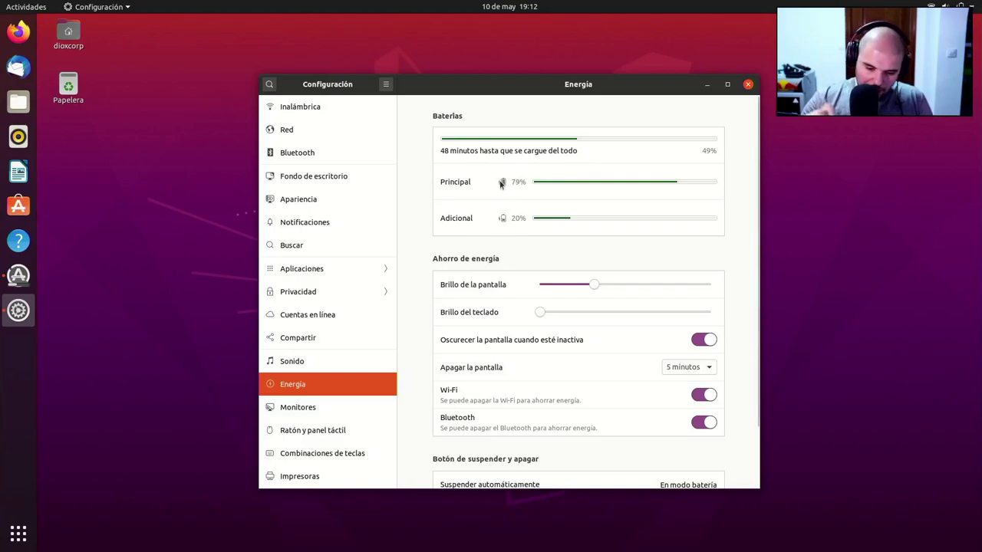
left_click_drag(594, 285, 731, 292)
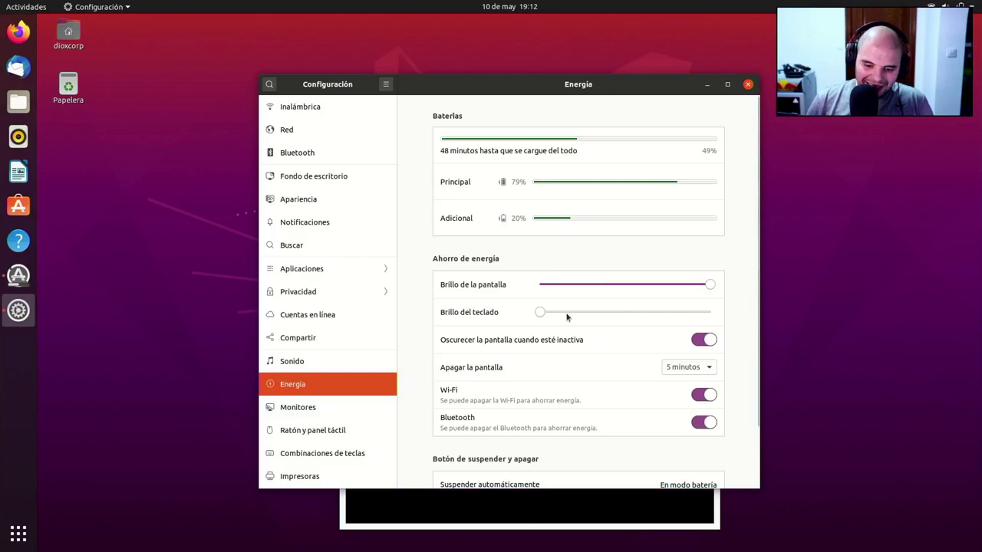
left_click_drag(565, 316, 721, 322)
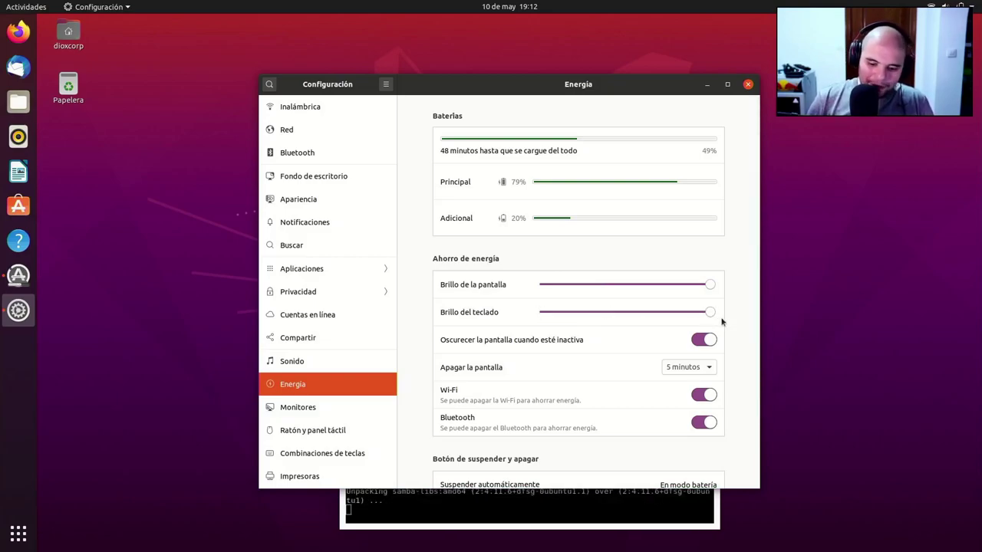
Turn off automatic suspend while using battery power
scroll(757, 305, "down", 3)
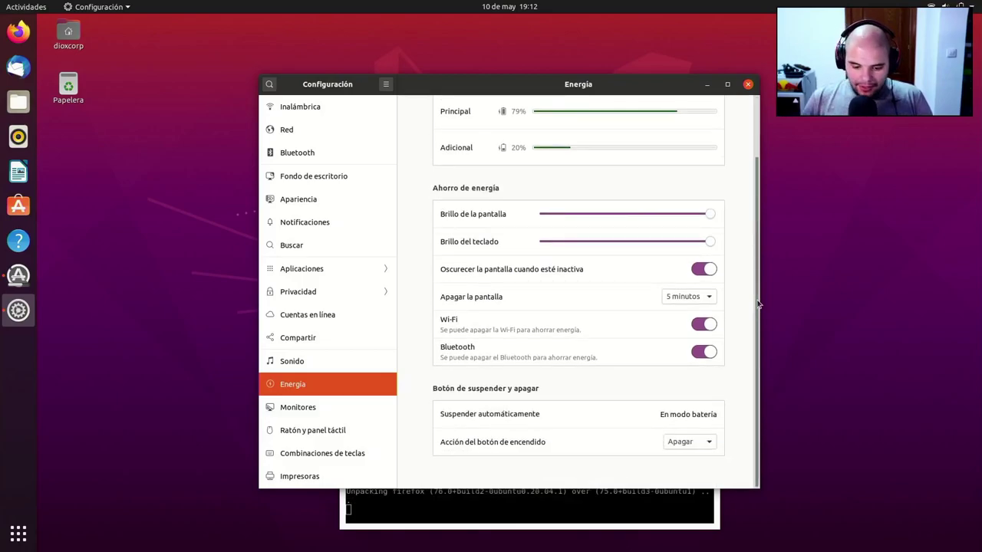
left_click(685, 413)
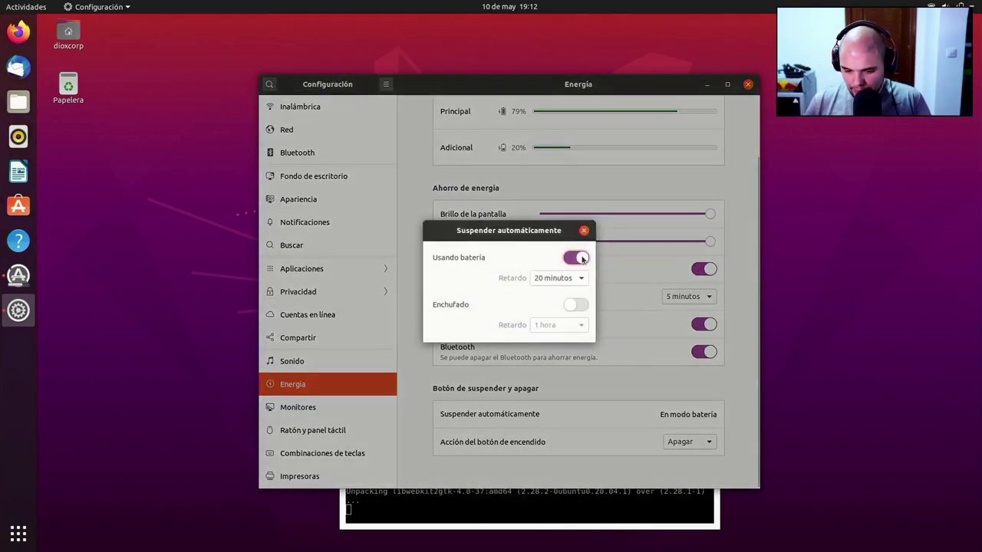
left_click(577, 259)
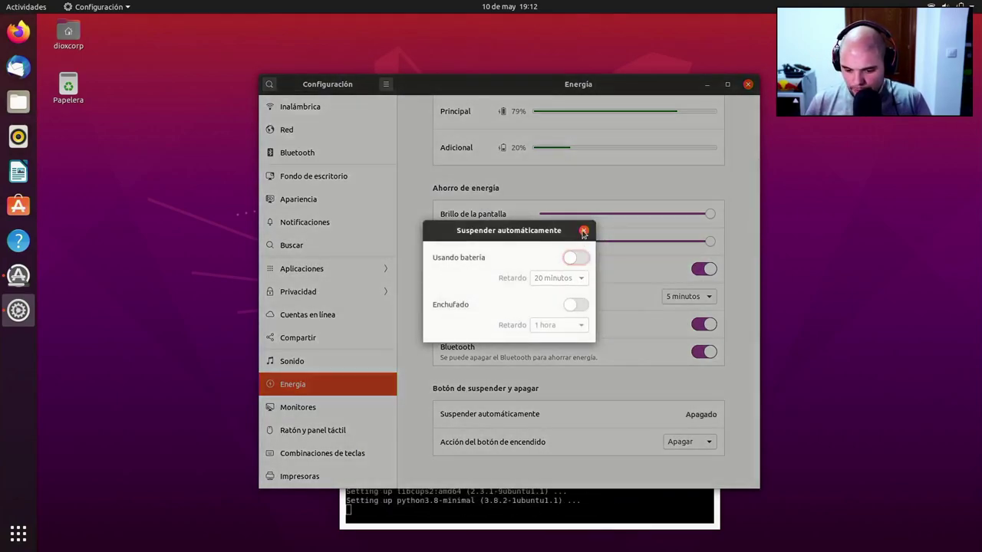
left_click(584, 231)
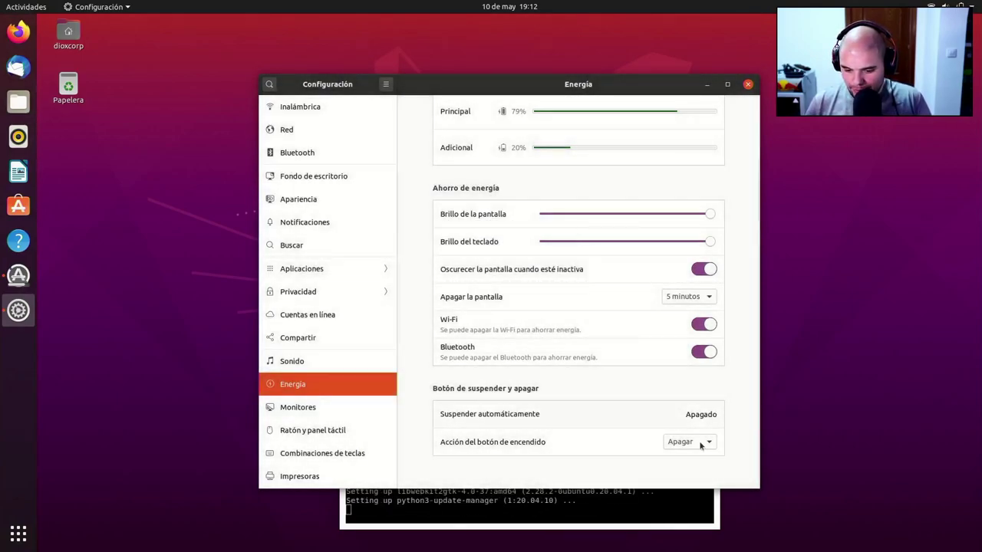
Look through the monitor, mouse and touchpad, and keyboard shortcut settings, and add the OfficeJet-Pro-7740 printer
left_click(354, 403)
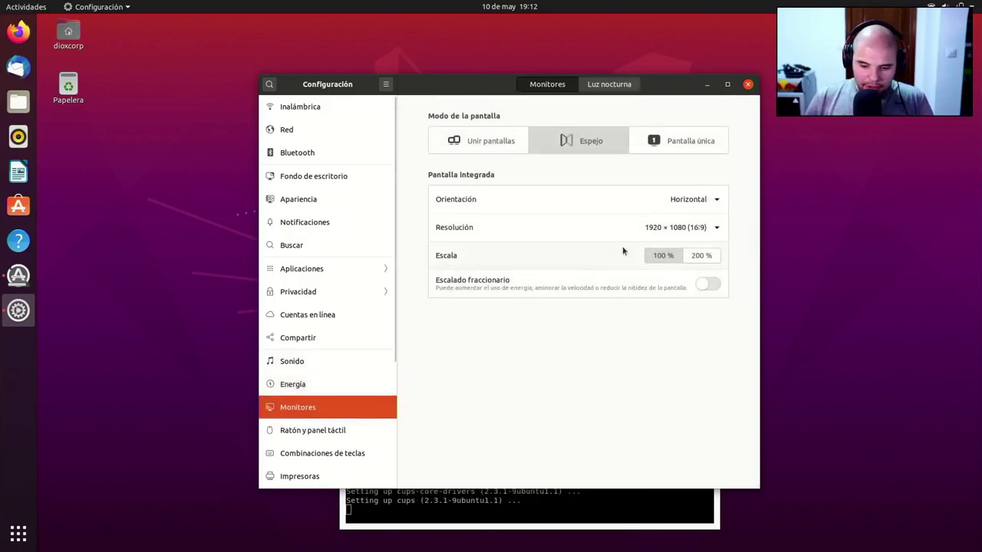
left_click(320, 431)
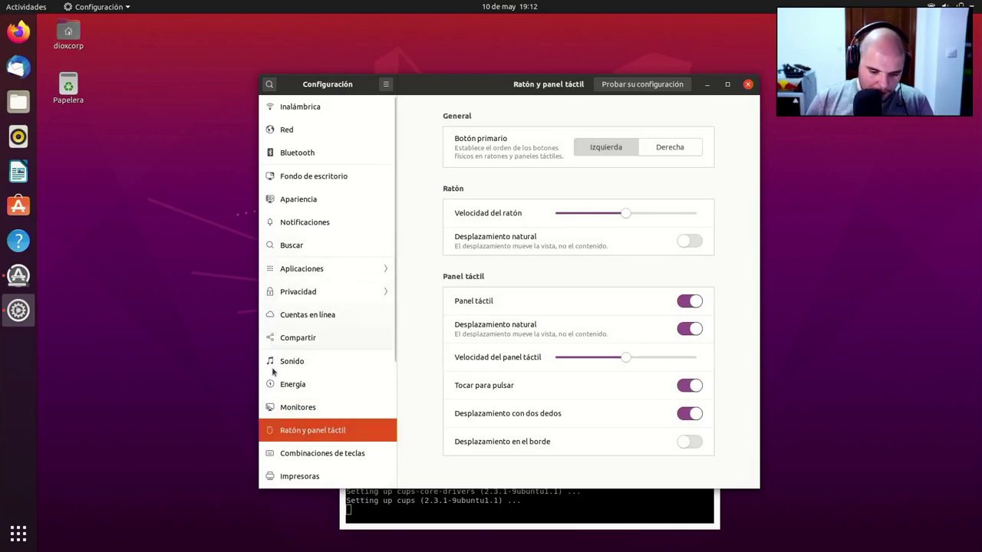
left_click(300, 454)
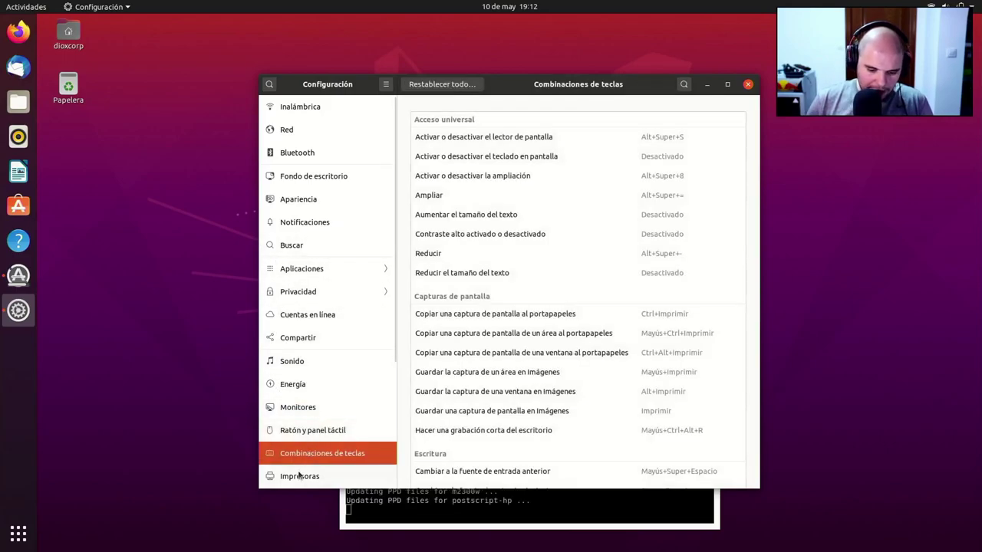
left_click(298, 476)
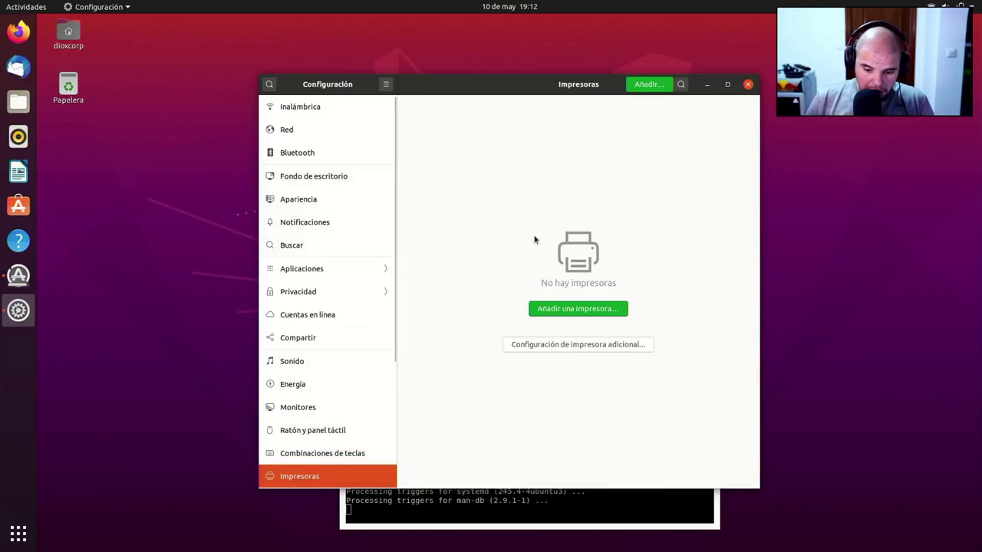
left_click(548, 309)
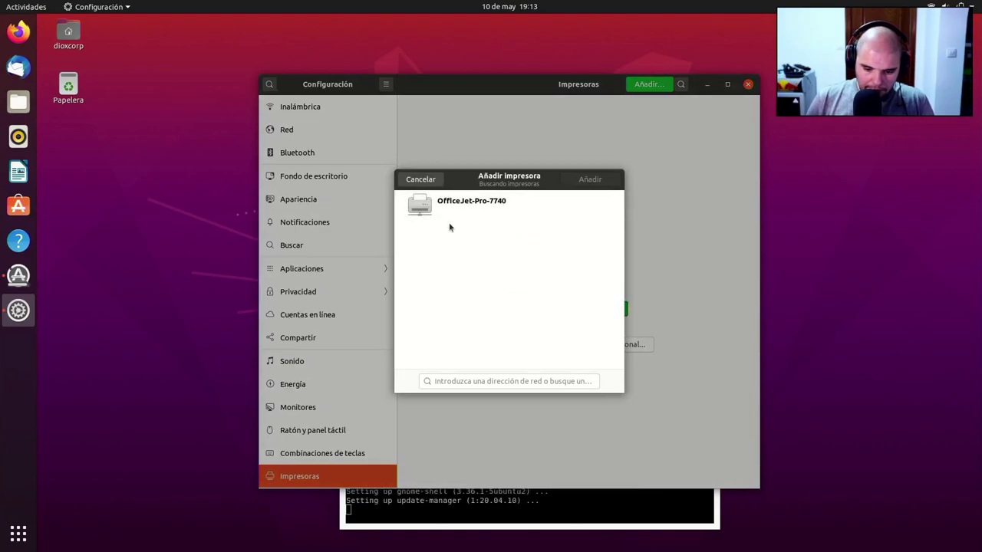
left_click(453, 218)
left_click(589, 180)
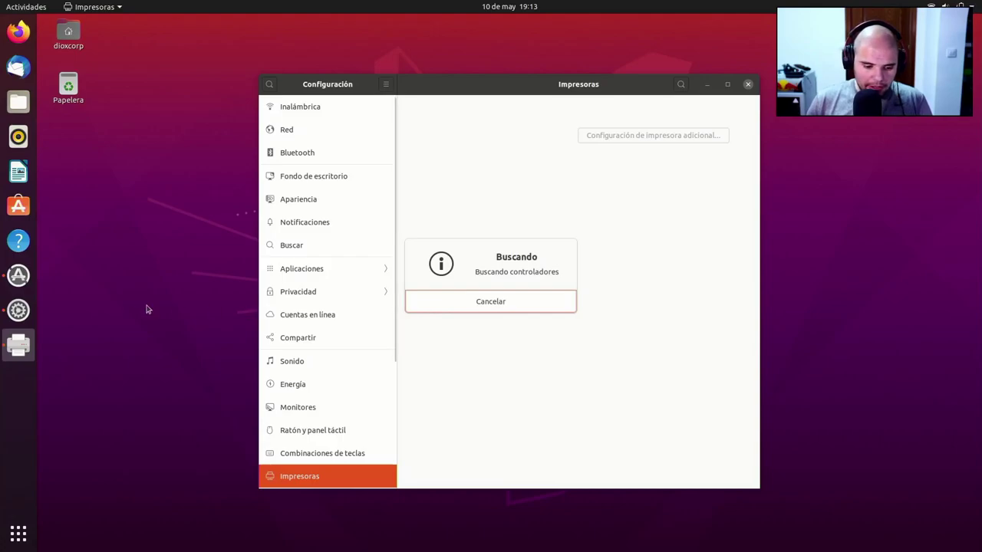
Return to the software updater and postpone the restart that finishes the updates
left_click(19, 311)
left_click(18, 275)
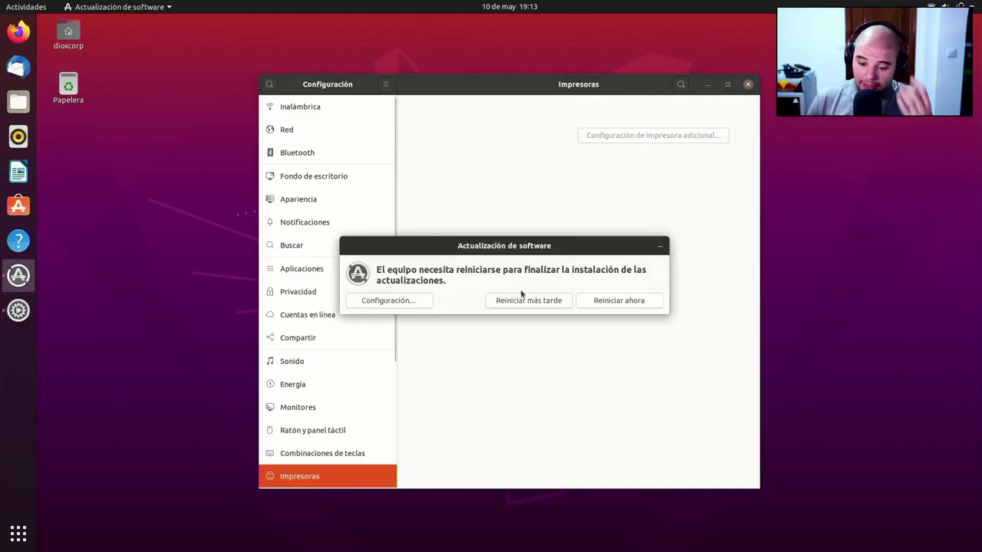
left_click(500, 304)
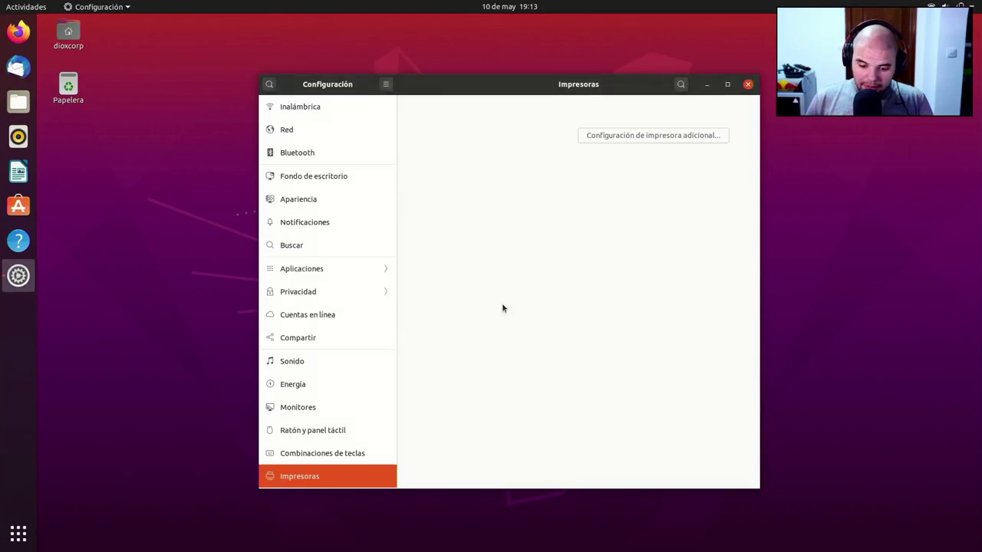
Move the settings window slightly and examine the printer list and the Wi-Fi, network and Bluetooth settings
left_click_drag(570, 79, 614, 73)
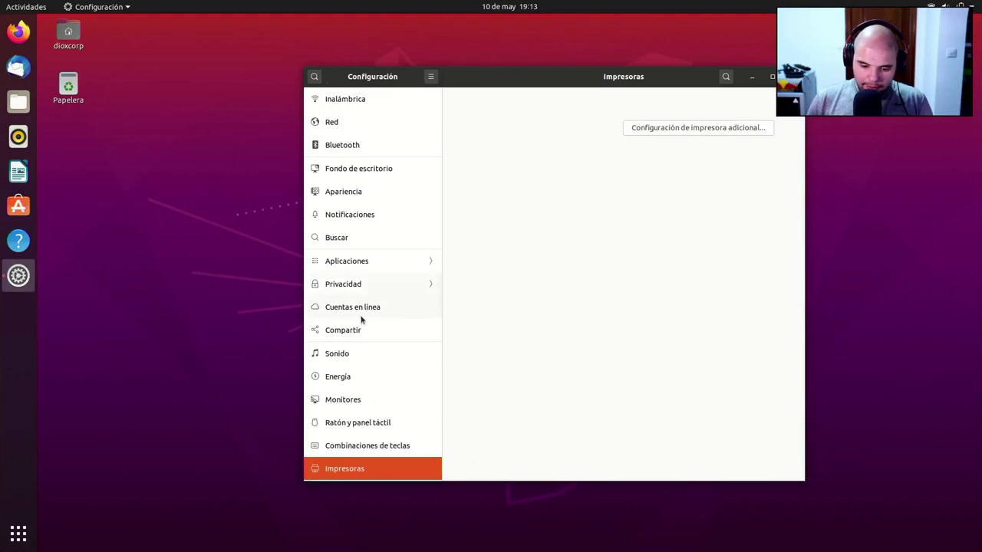
left_click(332, 441)
left_click(341, 468)
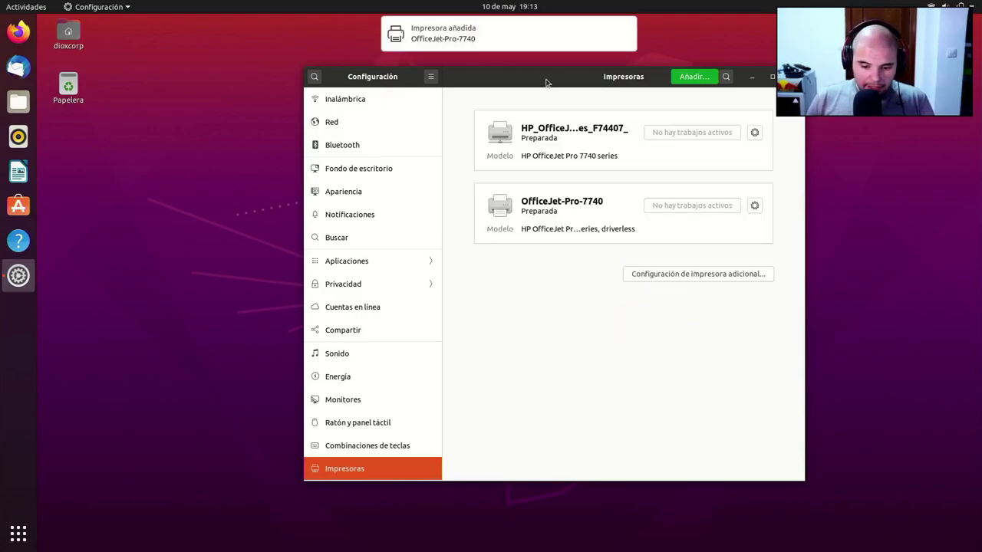
left_click(350, 101)
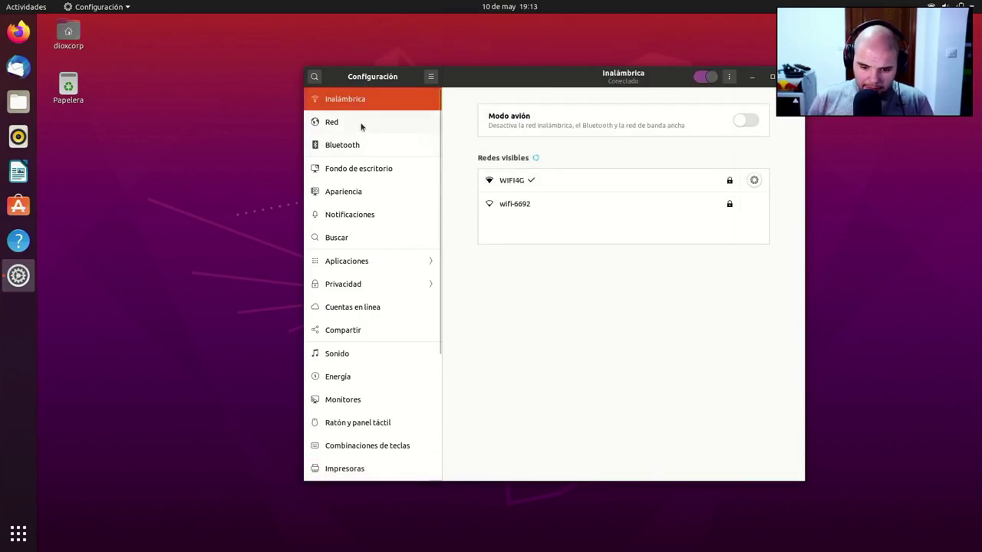
left_click(360, 123)
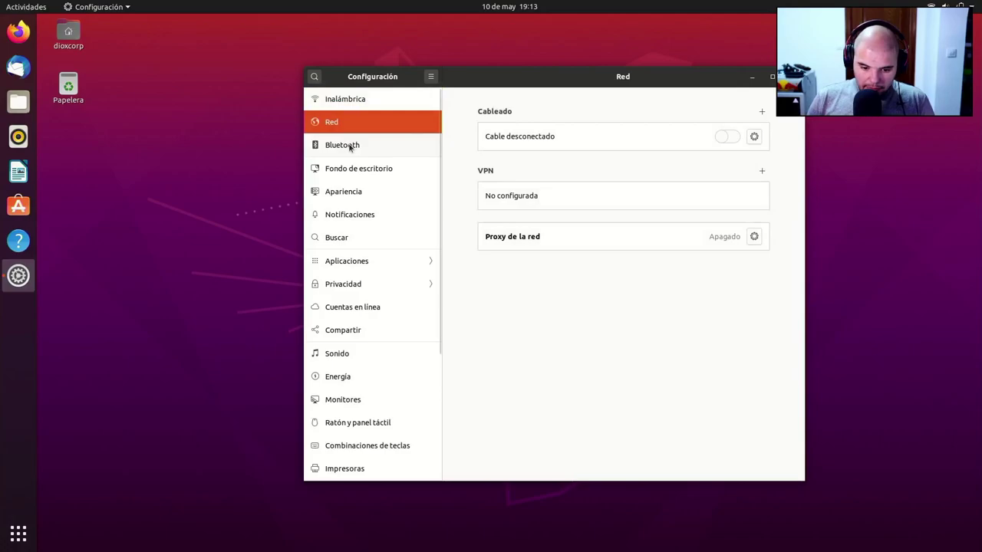
left_click(350, 147)
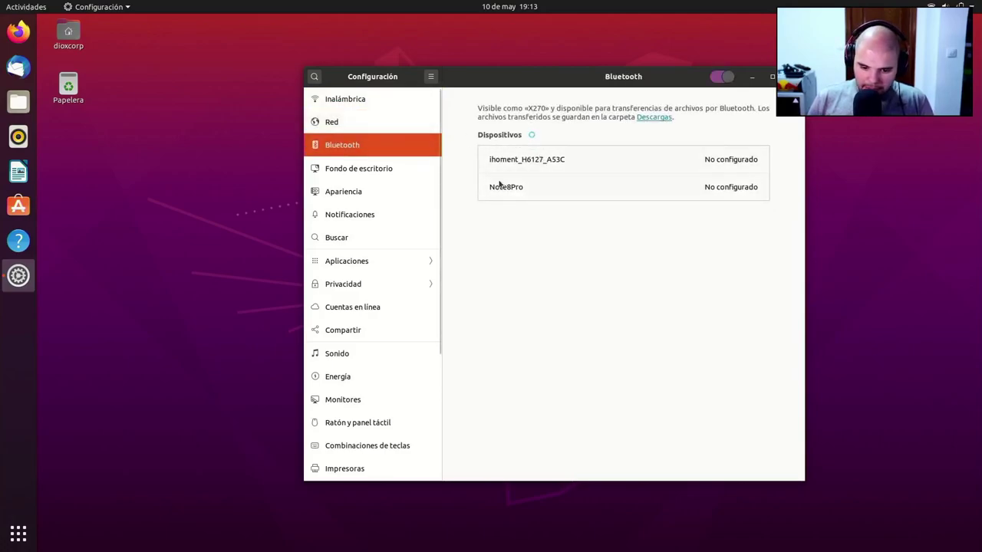
Try the curling stone, orange bird and grey desktop backgrounds, move the settings window, and set the purple background again
left_click(378, 164)
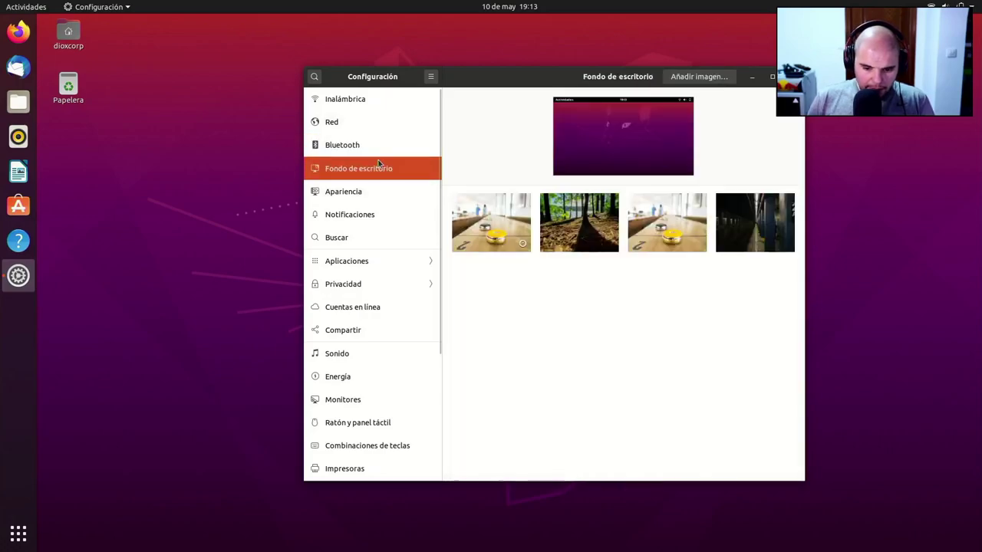
left_click(484, 240)
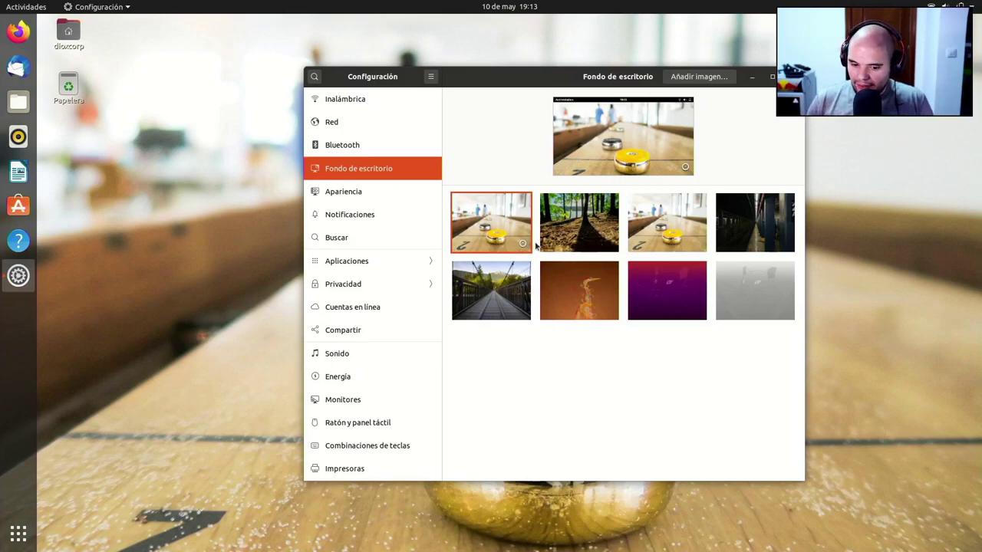
left_click(576, 303)
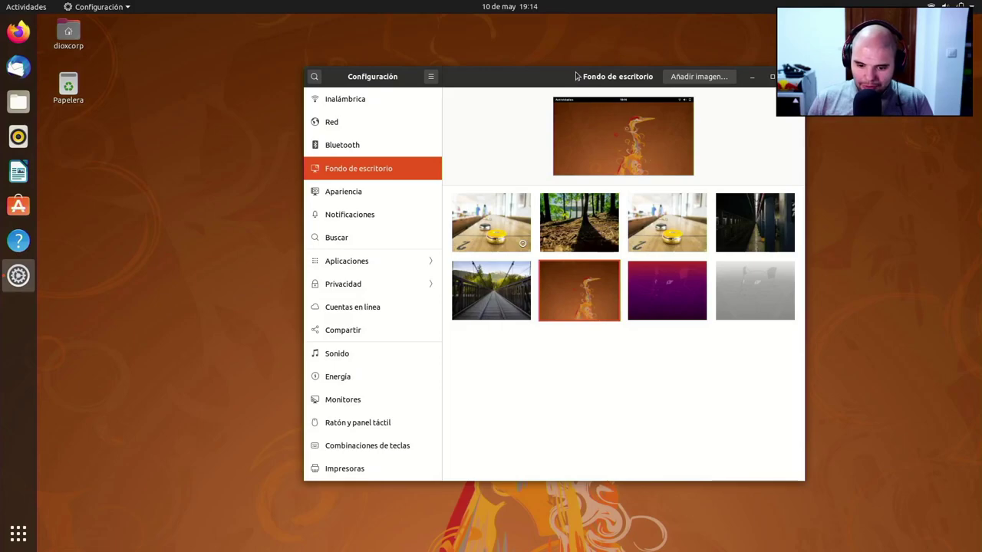
left_click_drag(577, 77, 112, 95)
left_click_drag(561, 82, 478, 50)
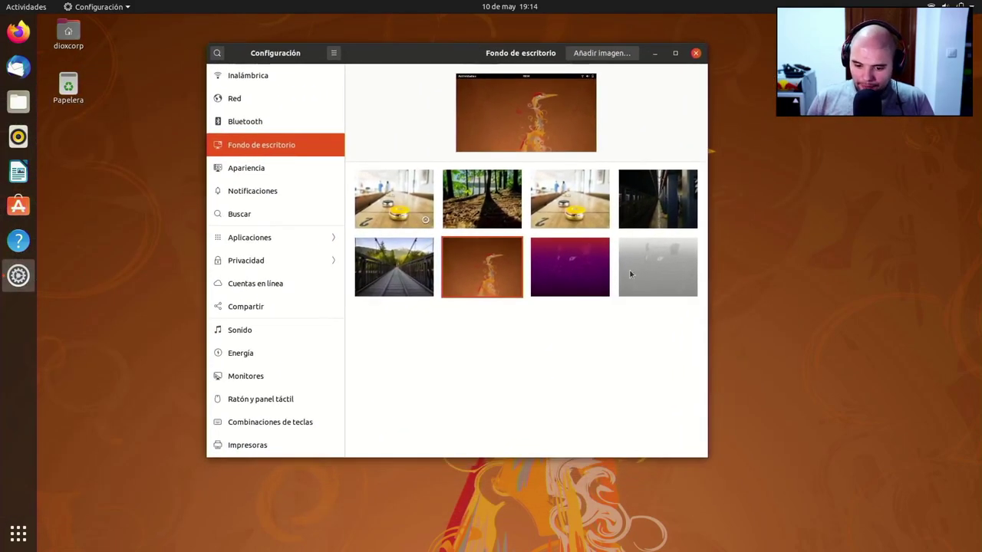
left_click(592, 268)
left_click(673, 282)
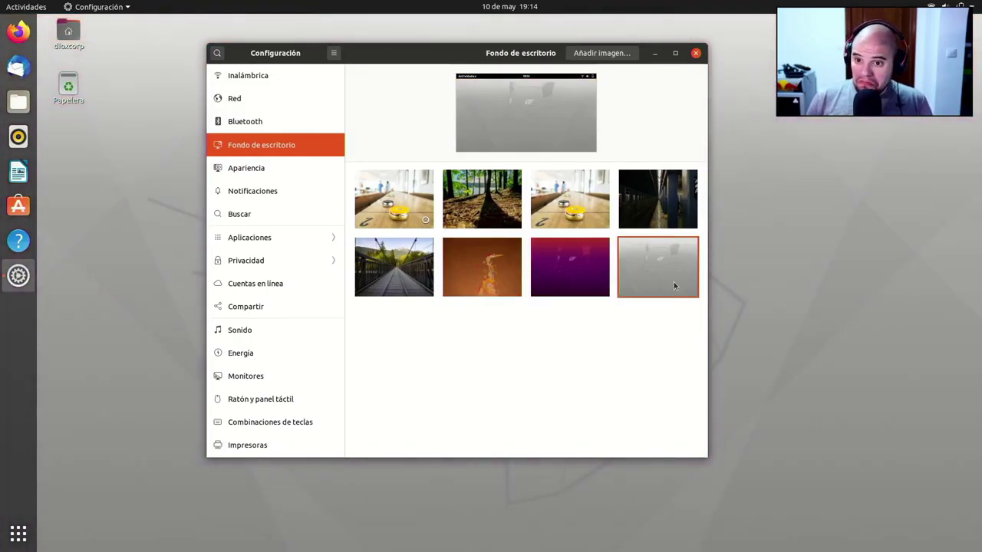
left_click(585, 270)
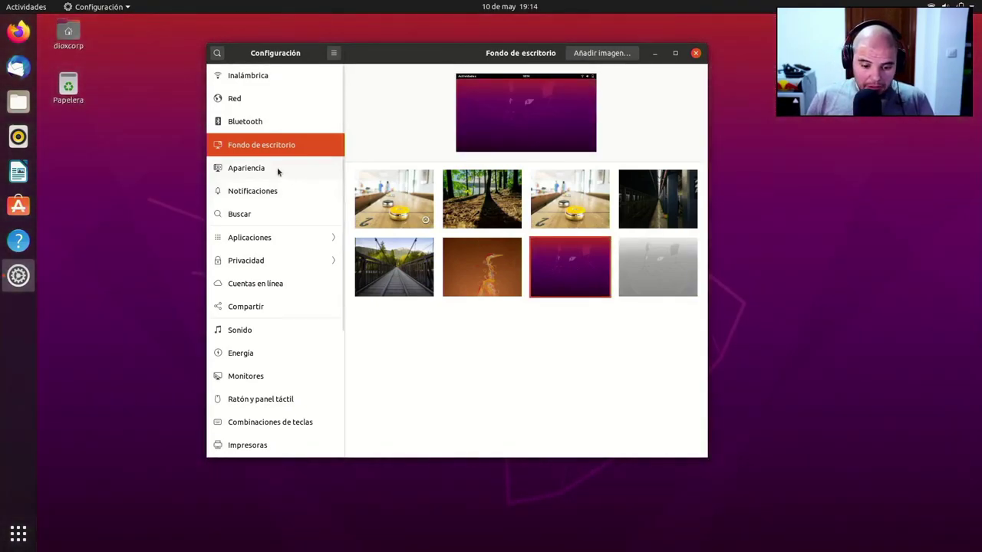
In the appearance settings, try the Claro and Estándar window colours, and set the window colours to Oscuro
left_click(276, 167)
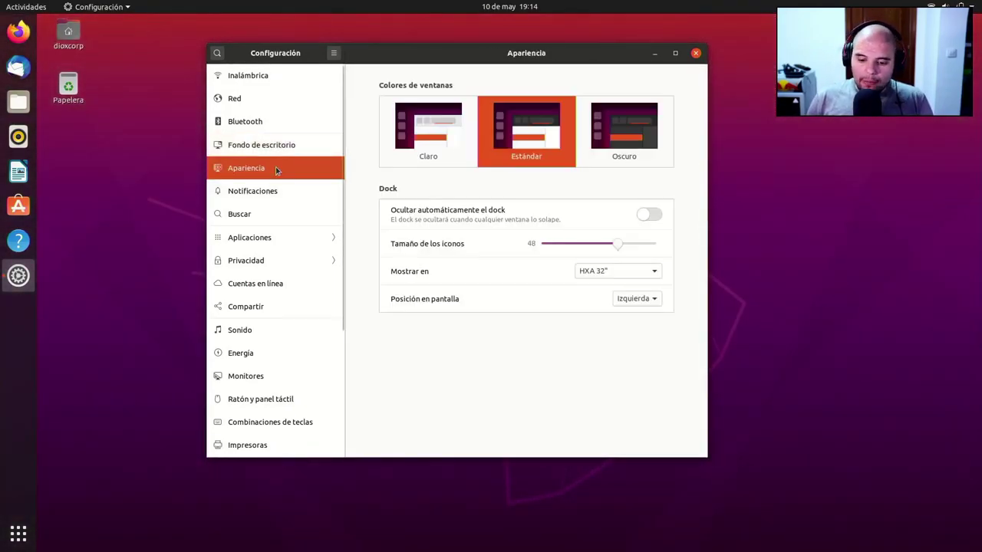
left_click(415, 141)
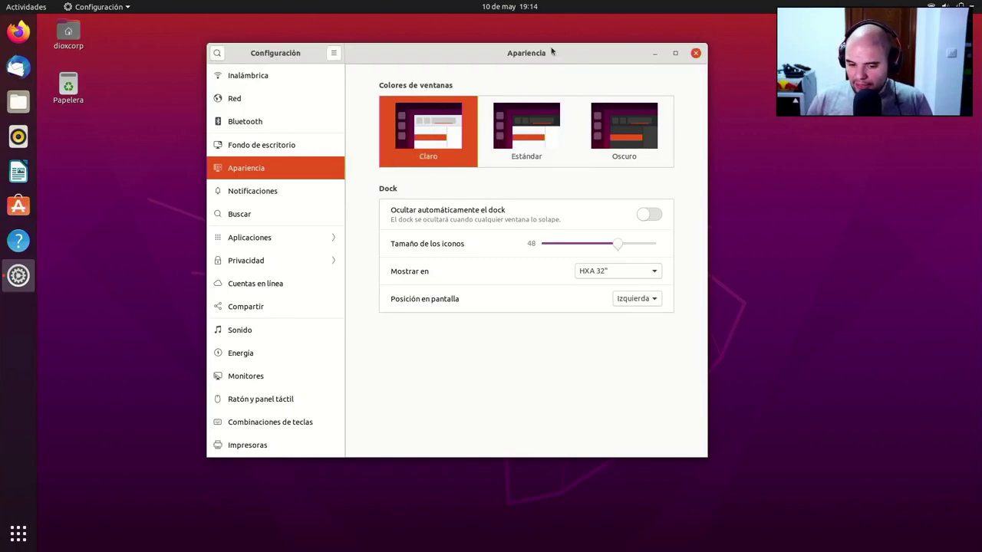
left_click(517, 125)
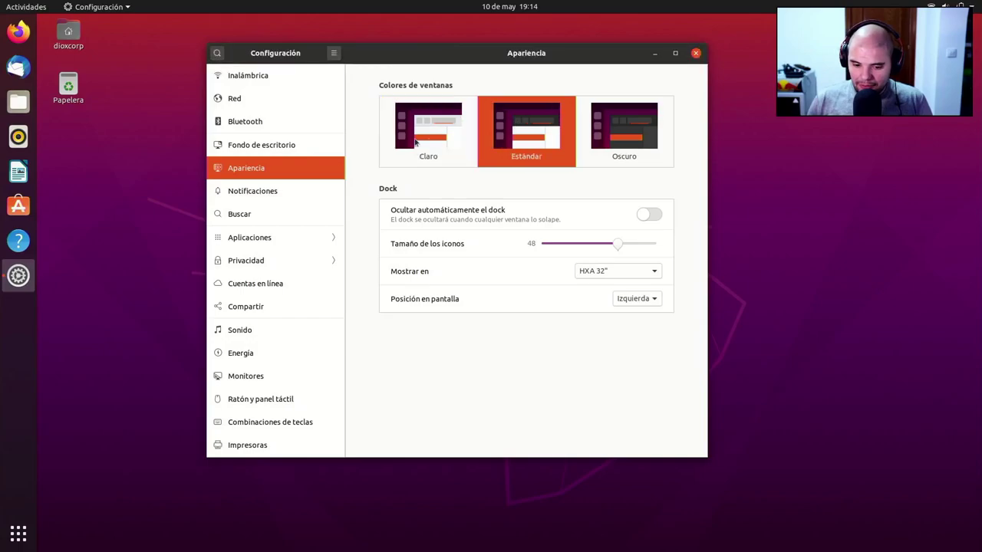
left_click(624, 136)
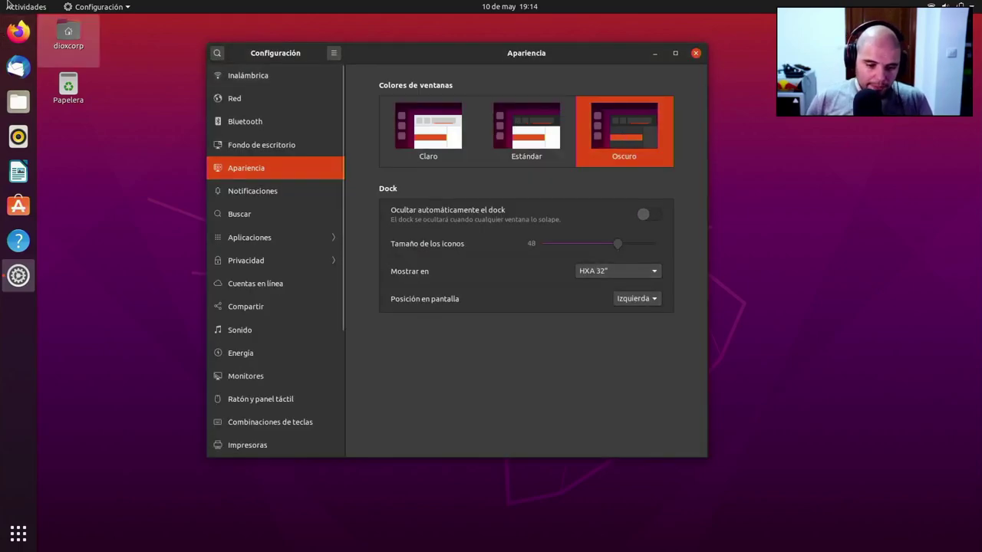
Search for "ed" to open the text editor, move its window further into the desktop, and close the settings window
mouse_move(7, 3)
type("ed")
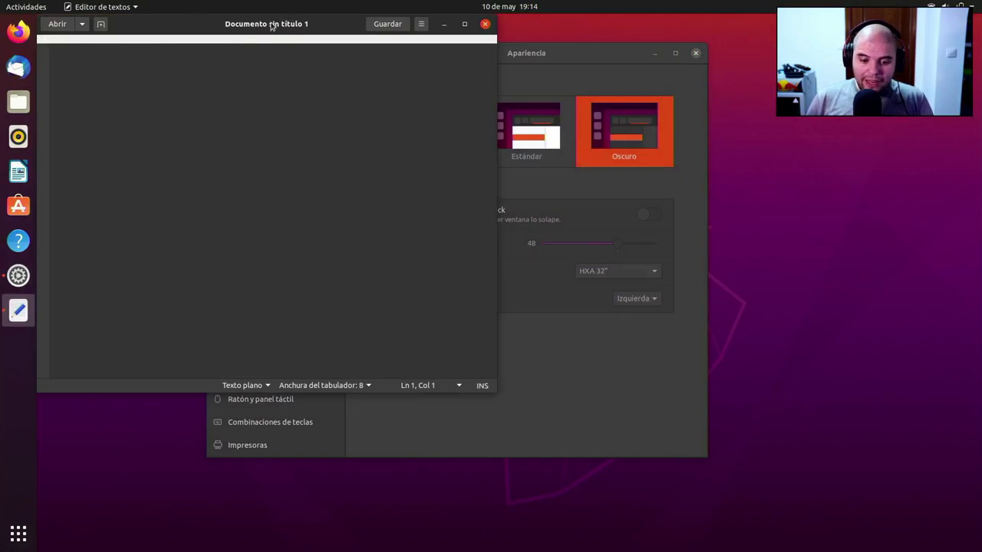
left_click_drag(271, 23, 335, 113)
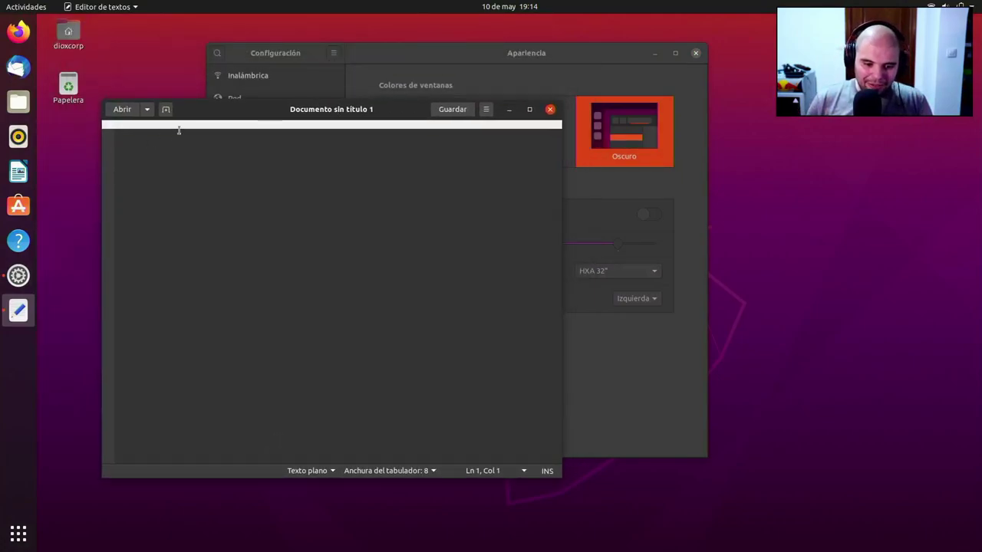
left_click(696, 51)
left_click(697, 50)
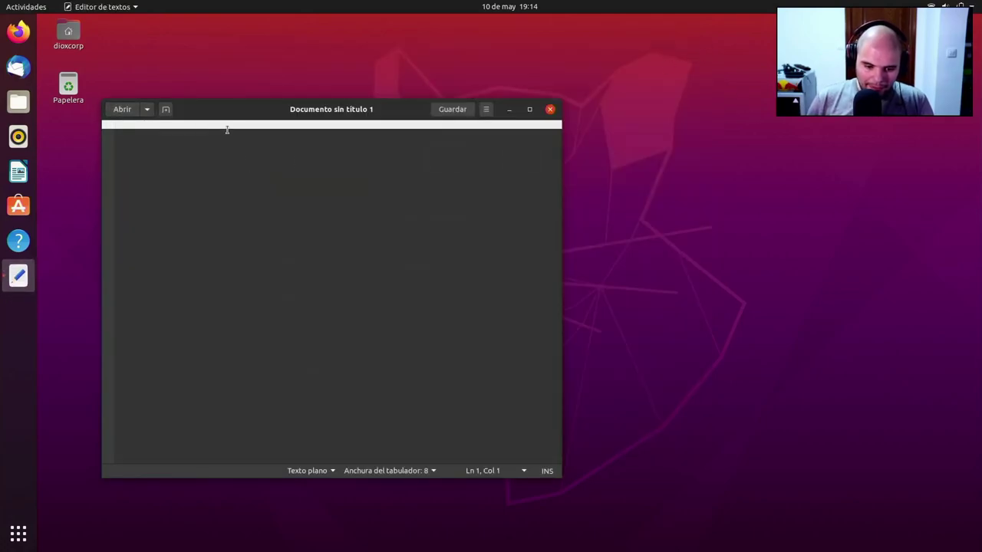
Enter the test lines "uryrifdso", "sdfdsfds", "sdfsdf" and "sdfsdf" in the blank document, and close the text editor without saving
type("#!/bin/bas")
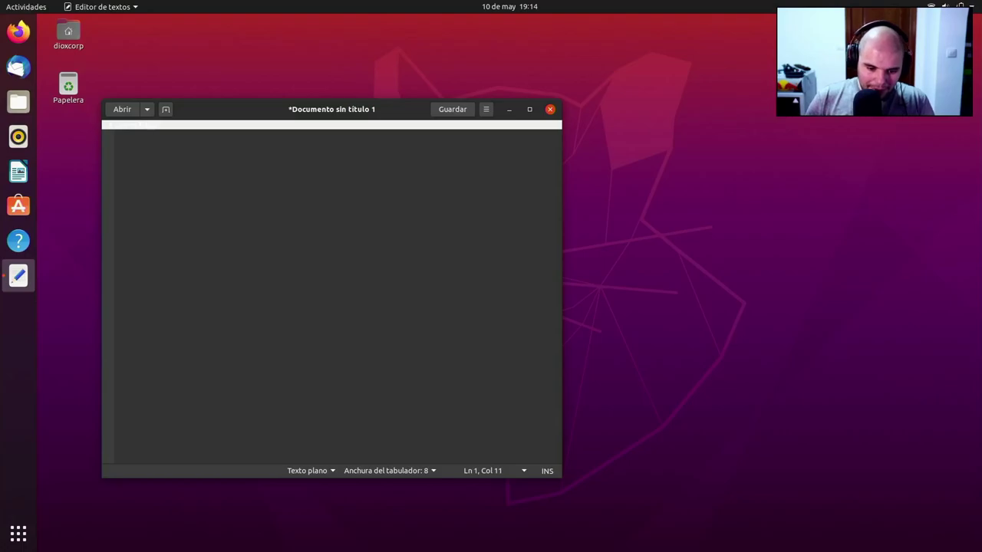
key("Return")
type("sdfdsfds")
key("Return")
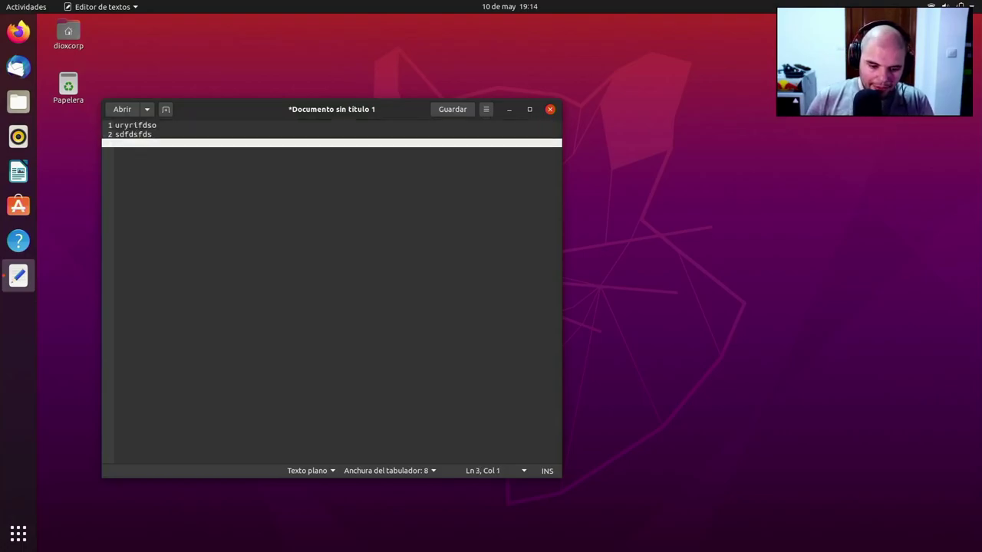
type("sdfsdf")
key("Return")
type("sdfsdf")
key("Return")
key("Return")
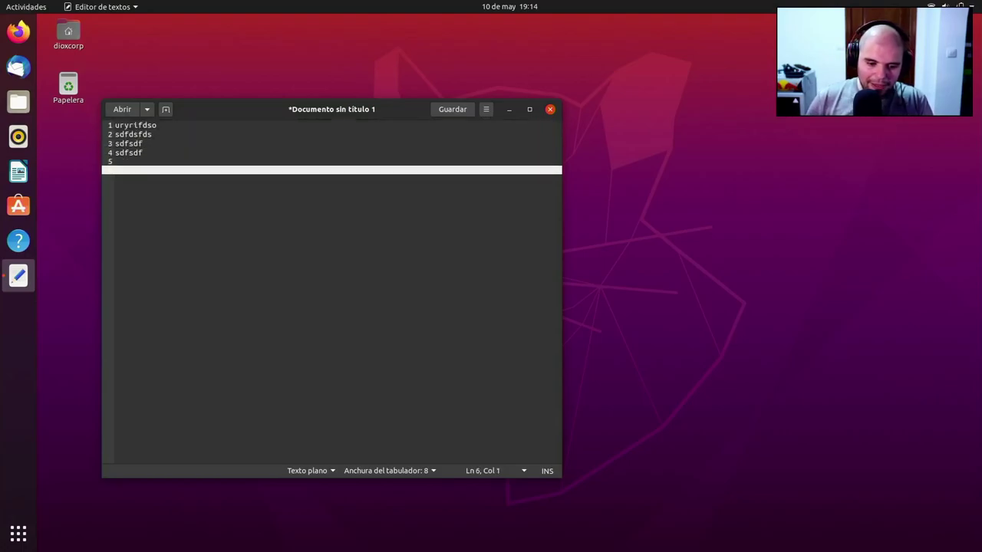
left_click(550, 109)
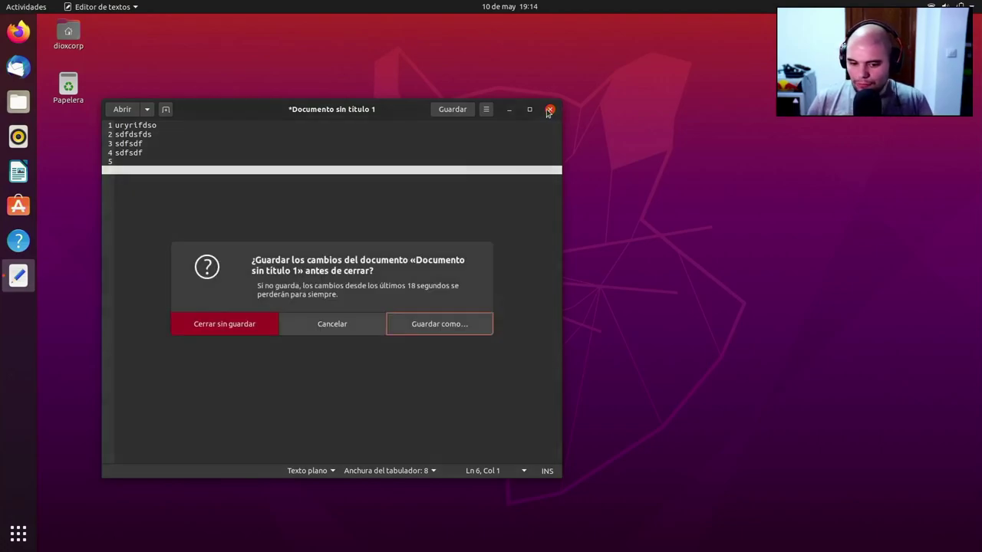
left_click(212, 323)
Restart the computer from the system's power-off options
left_click(959, 6)
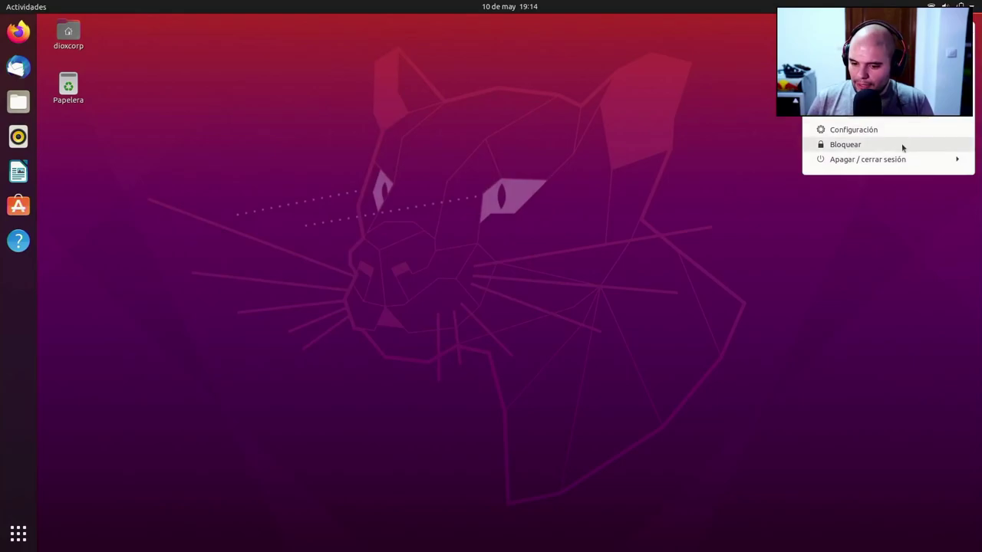
left_click(882, 159)
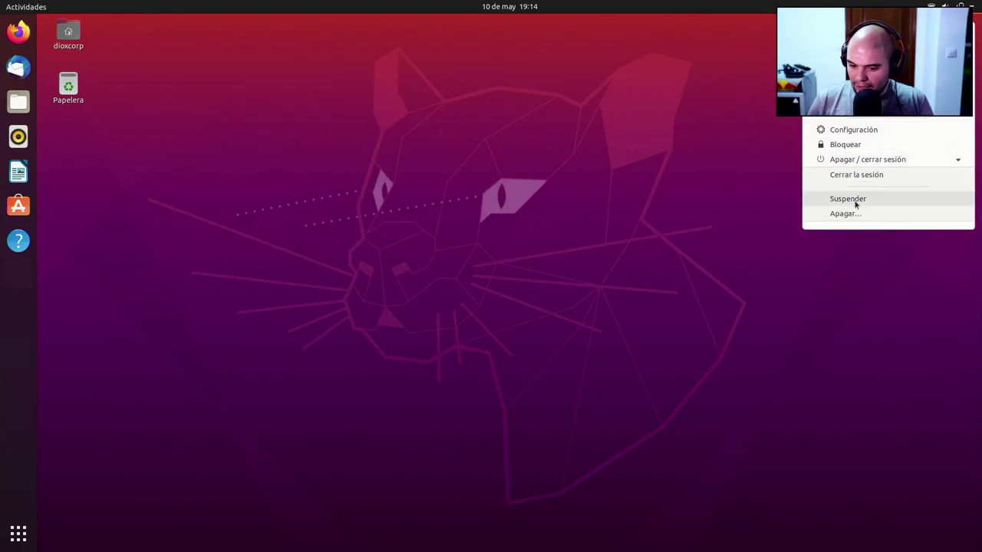
left_click(859, 215)
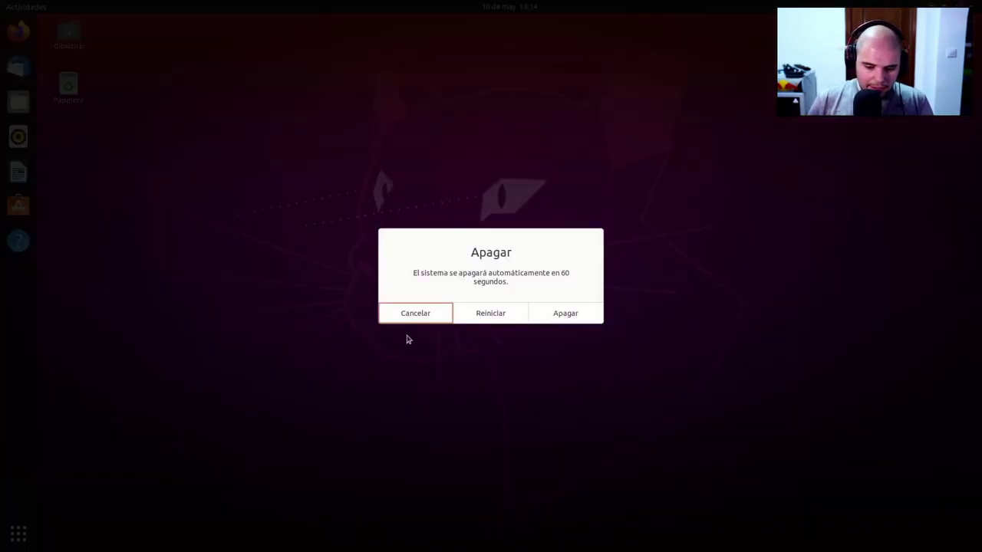
left_click(491, 314)
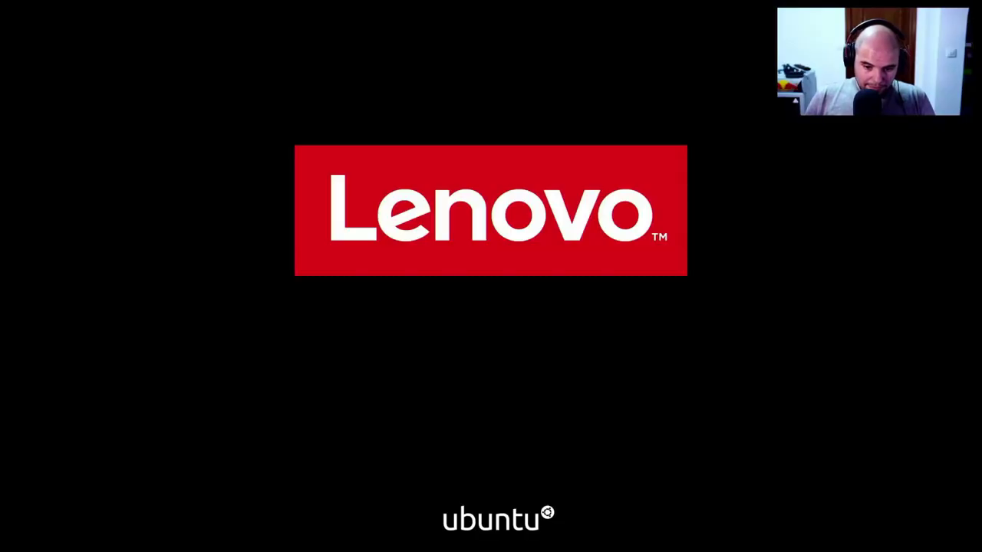